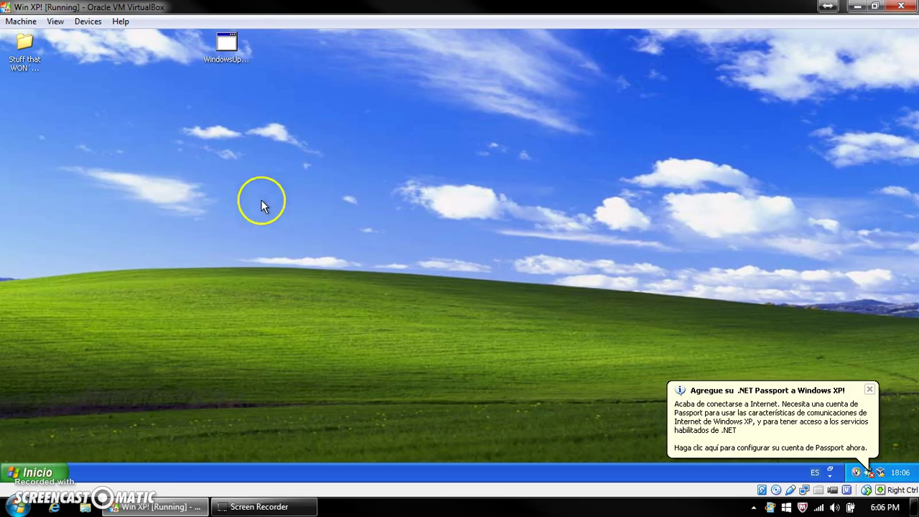
View the general system properties of Mi PC for the Windows version and hardware details, and close the dialog.
{"action": "left_click", "coordinate": [9, 474]}
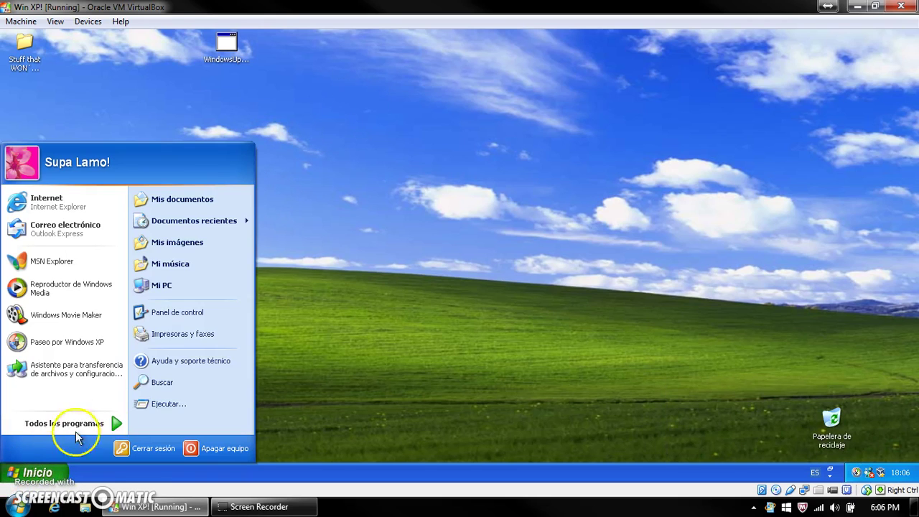
{"action": "right_click", "coordinate": [180, 285]}
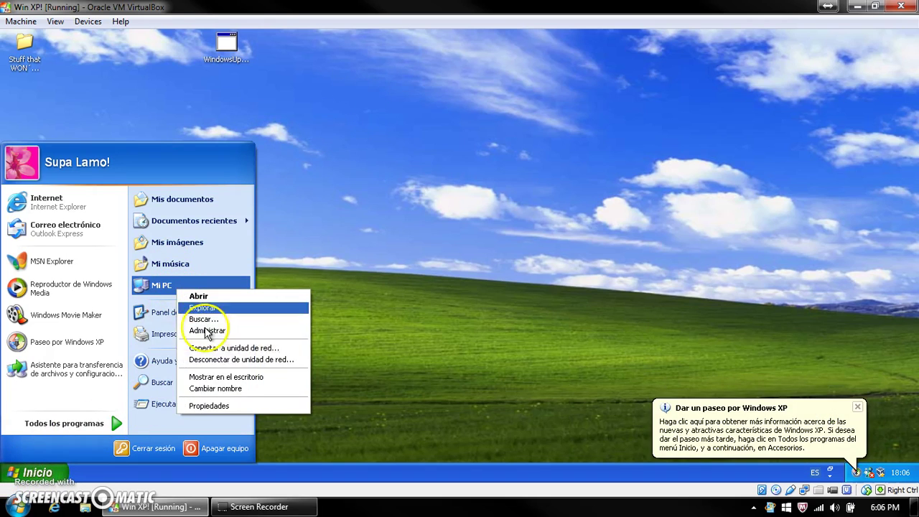
{"action": "left_click", "coordinate": [211, 406]}
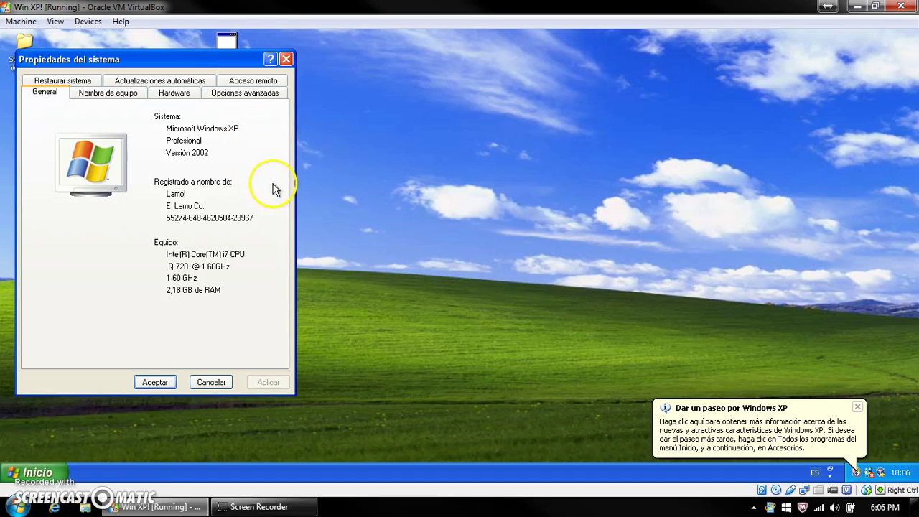
{"action": "left_click_drag", "start_coordinate": [239, 59], "coordinate": [247, 89]}
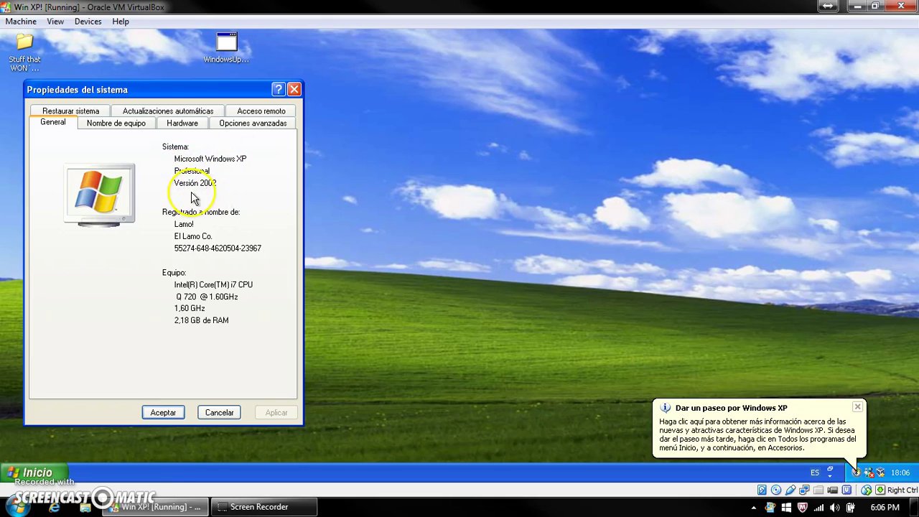
{"action": "left_click", "coordinate": [294, 89]}
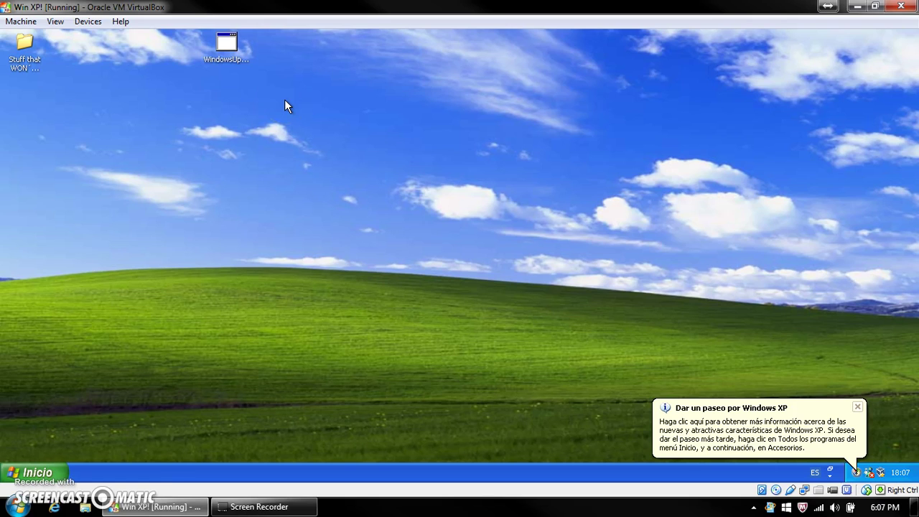
Open the desktop folder "Stuff that WON´T INSTALL", run the dotNetFx35 installer to check its requirements, and exit the setup.
{"action": "left_click", "coordinate": [35, 59]}
{"action": "double_click", "coordinate": [35, 59]}
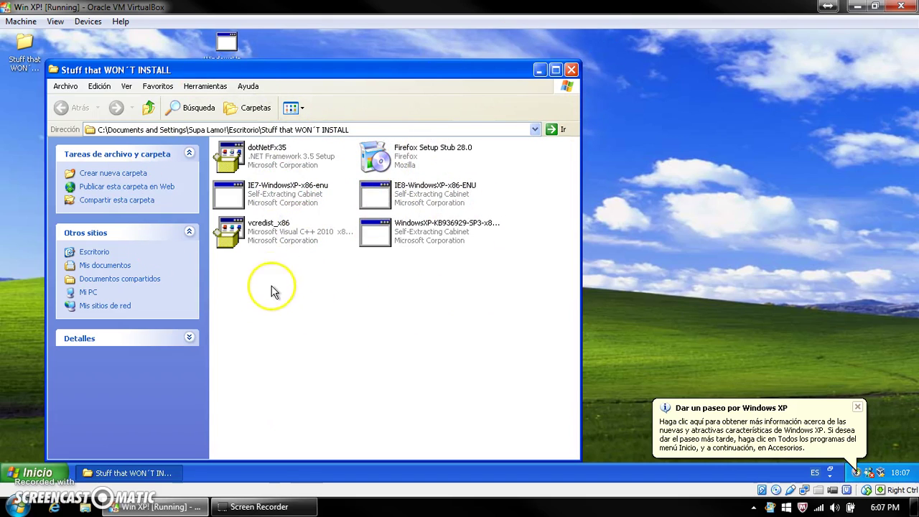
{"action": "double_click", "coordinate": [273, 165]}
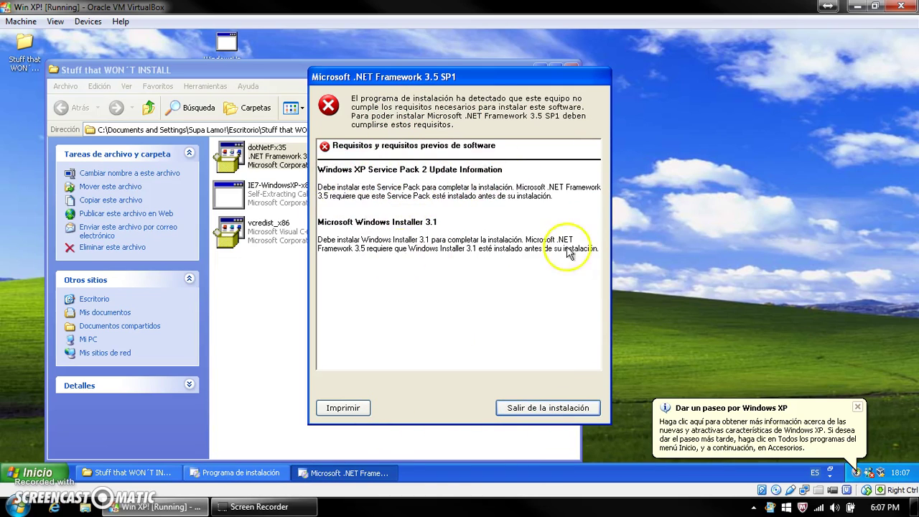
{"action": "left_click", "coordinate": [556, 407]}
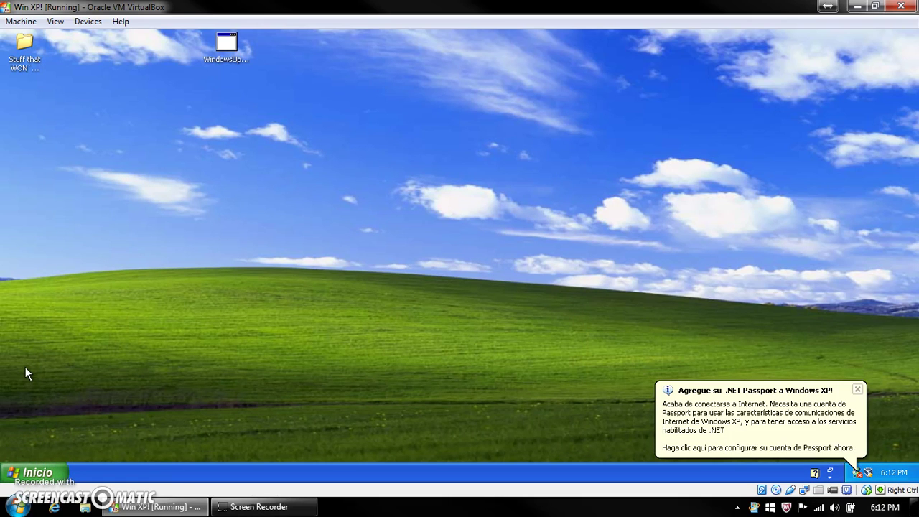
Reopen the "Stuff that WON´T INSTALL" folder, check the setup language of the dotNetFx35 installer, and exit the setup.
{"action": "left_click", "coordinate": [29, 58]}
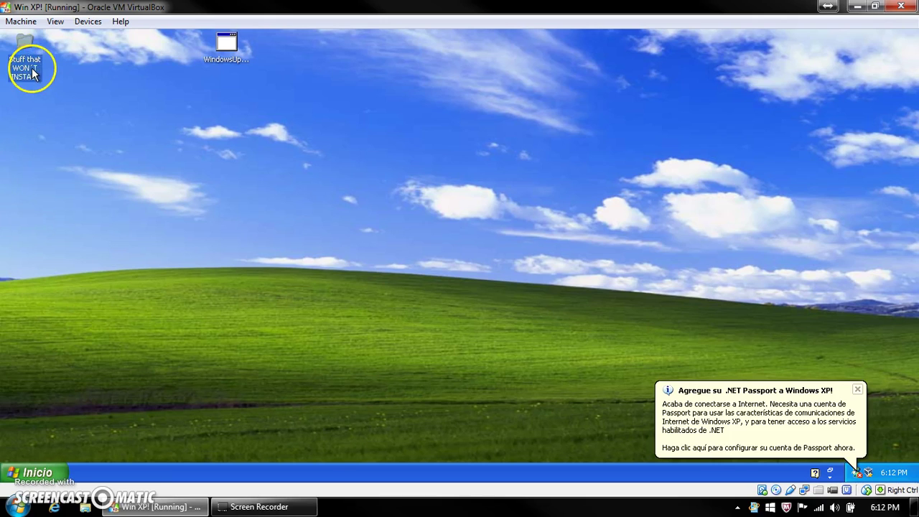
{"action": "double_click", "coordinate": [40, 56]}
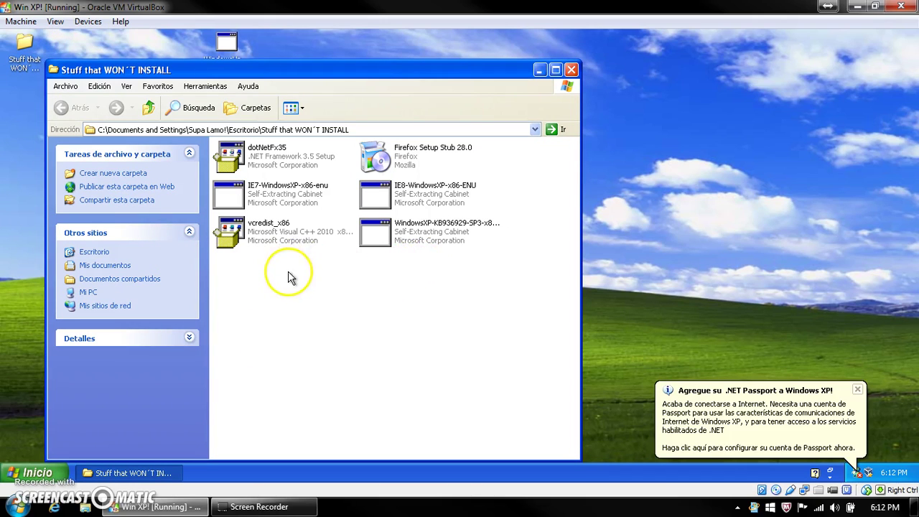
{"action": "double_click", "coordinate": [288, 154]}
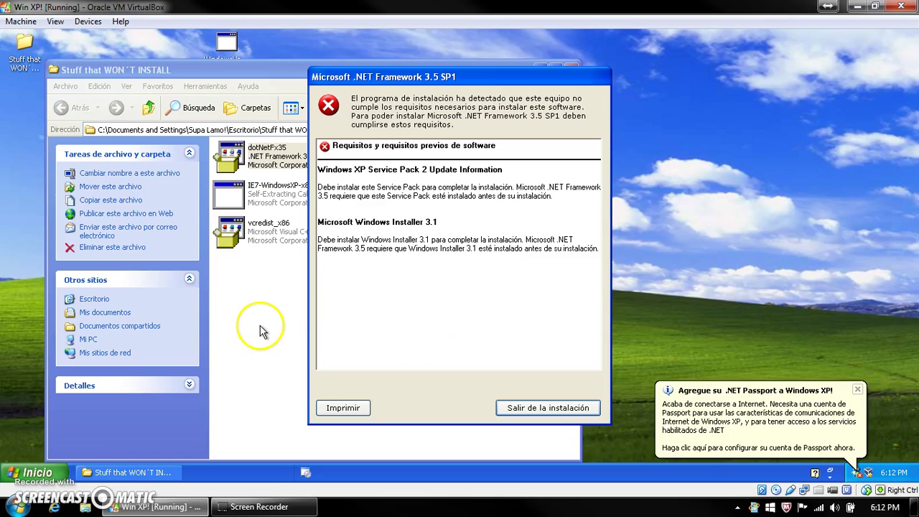
{"action": "left_click", "coordinate": [552, 411]}
Launch the Registry Editor through the Run dialog (Ejecutar).
{"action": "left_click", "coordinate": [36, 475]}
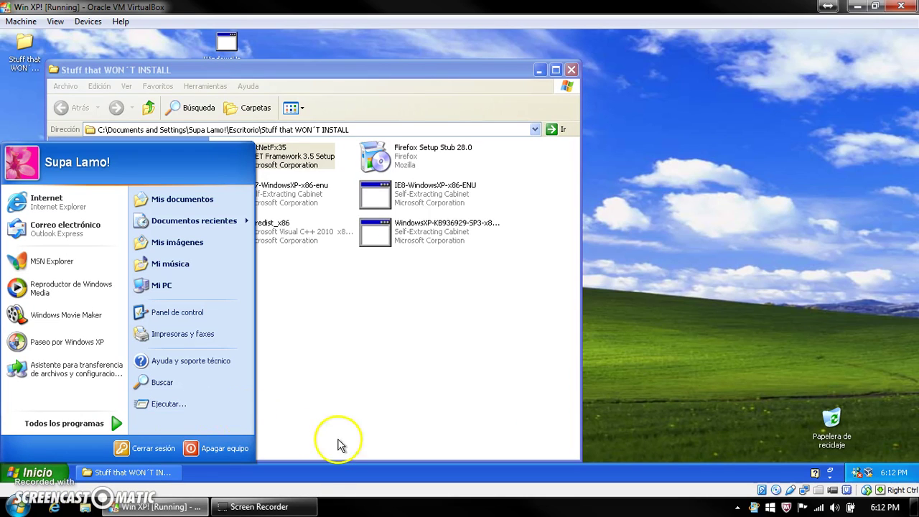
{"action": "left_click", "coordinate": [235, 414]}
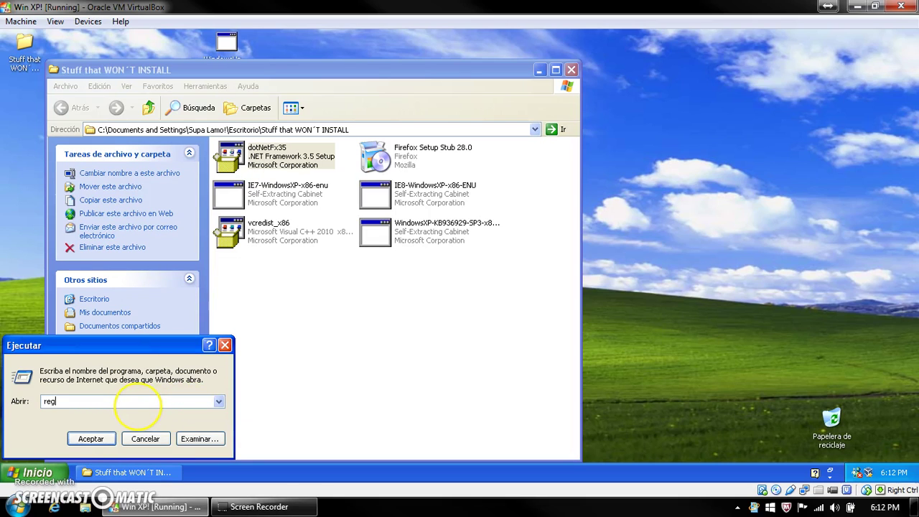
{"action": "key", "text": "Return"}
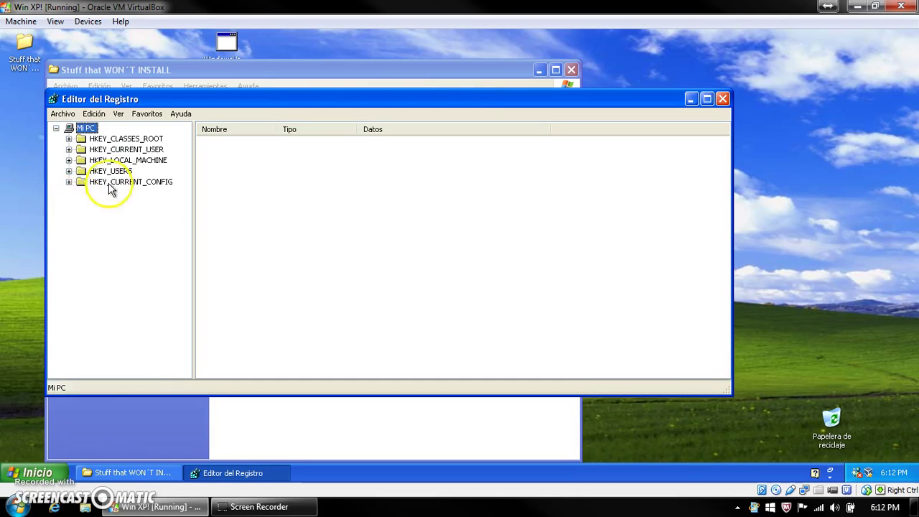
Open the registry key HKEY_LOCAL_MACHINE\SYSTEM\ControlSet001\Control\Nls\Language.
{"action": "left_click", "coordinate": [69, 160]}
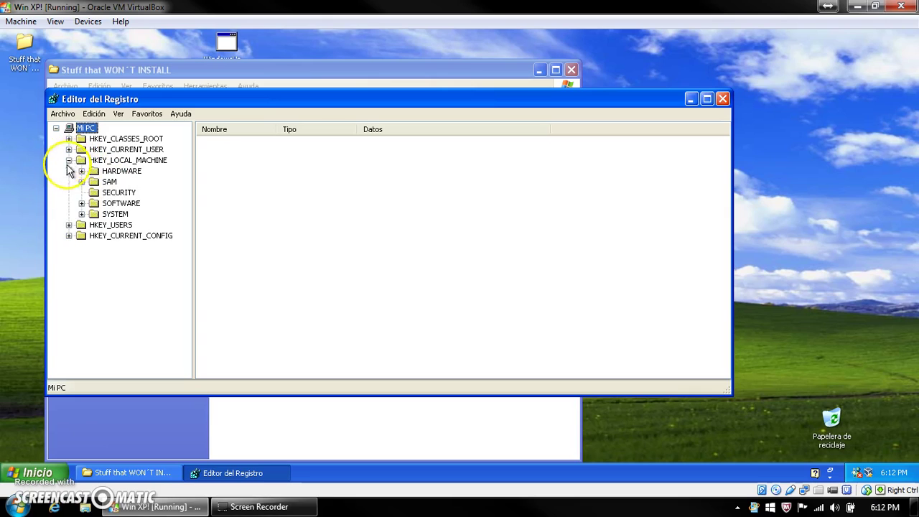
{"action": "left_click", "coordinate": [82, 214]}
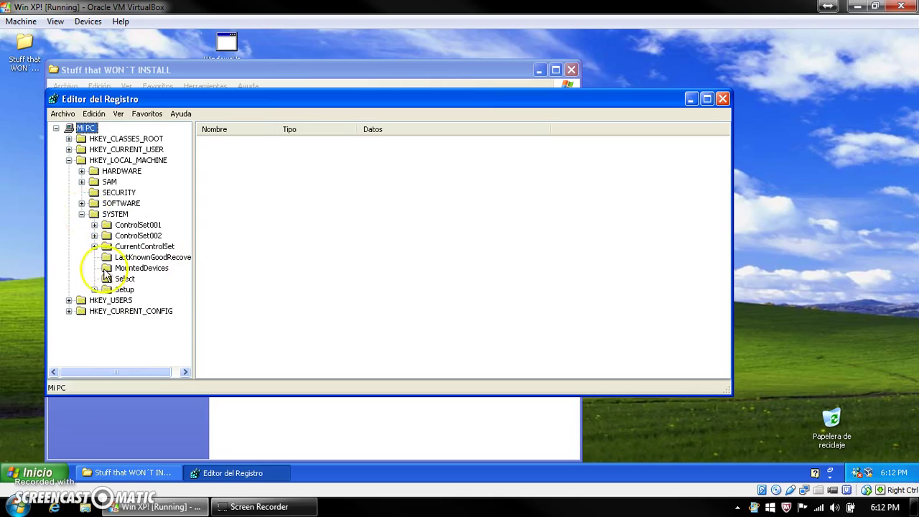
{"action": "left_click", "coordinate": [94, 225]}
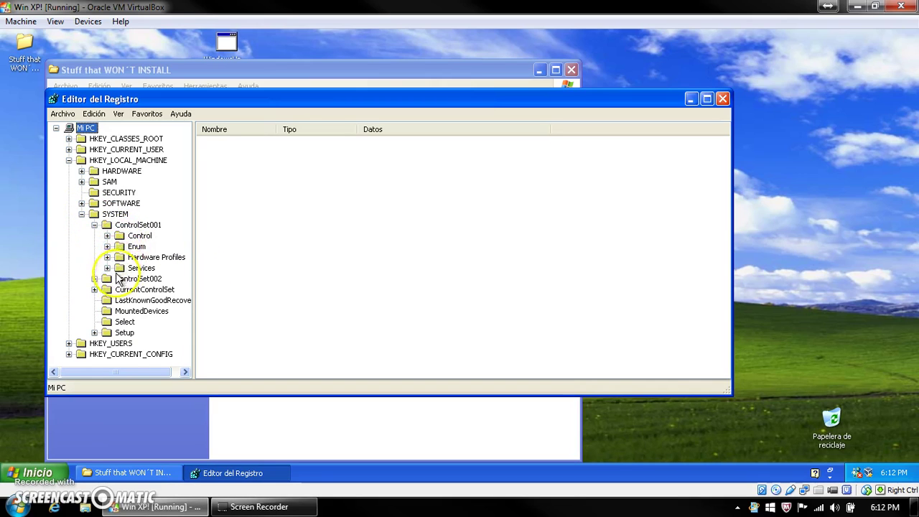
{"action": "left_click", "coordinate": [107, 235]}
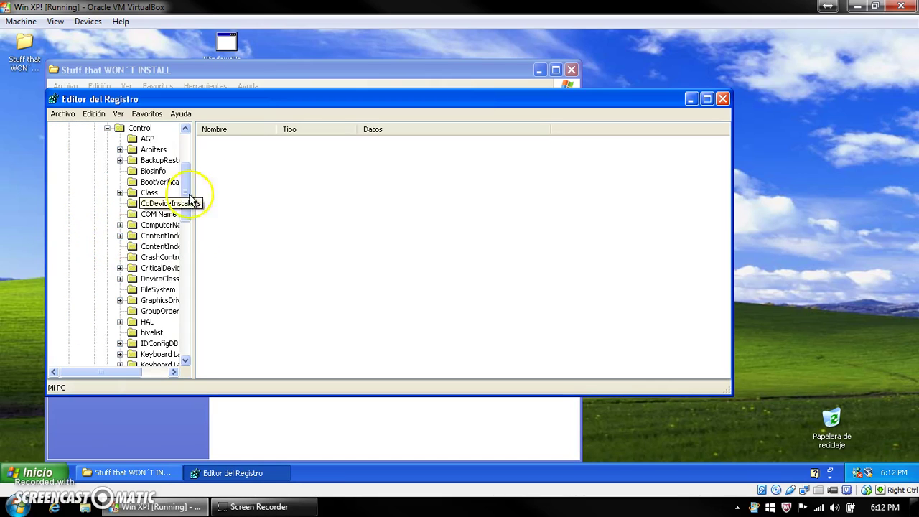
{"action": "left_click_drag", "start_coordinate": [185, 225], "coordinate": [182, 264]}
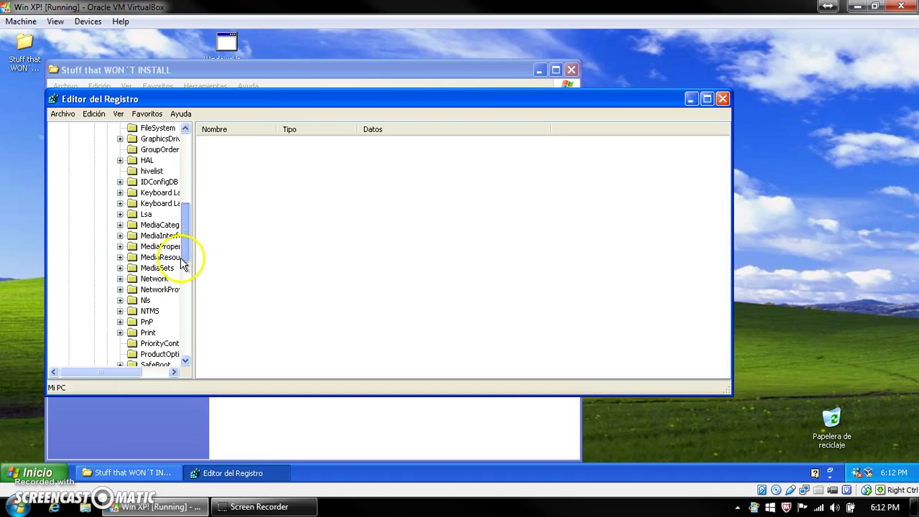
{"action": "left_click", "coordinate": [120, 300]}
{"action": "left_click", "coordinate": [166, 322]}
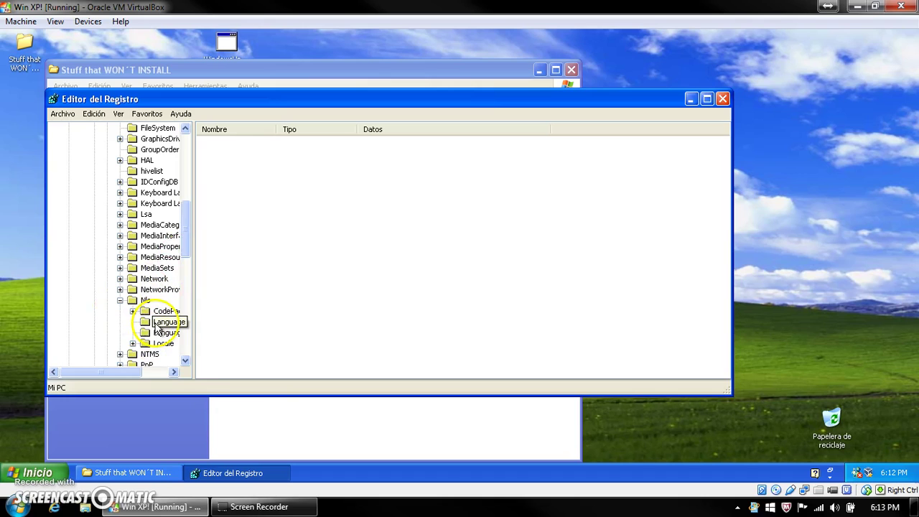
{"action": "left_click_drag", "start_coordinate": [134, 372], "coordinate": [176, 372]}
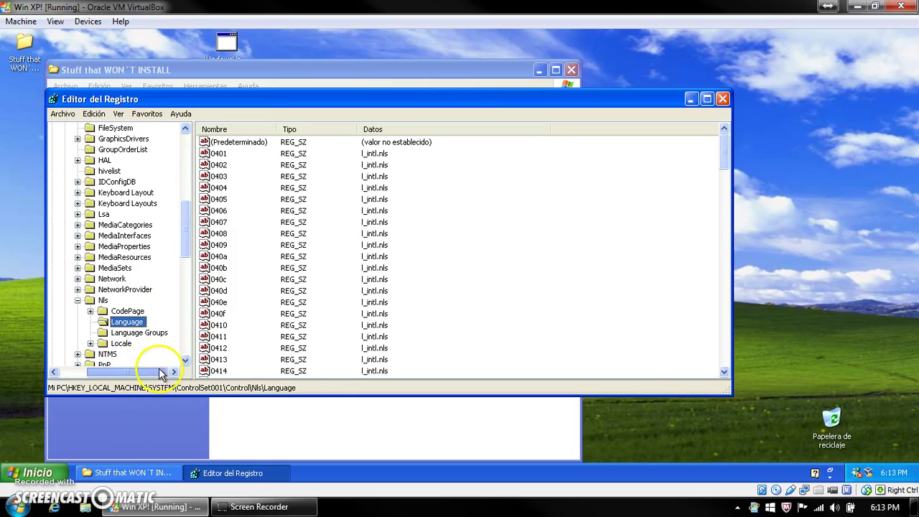
Set the InstallLanguage string of the Language key to 0409 and close the Registry Editor.
{"action": "left_click", "coordinate": [470, 230]}
{"action": "scroll", "coordinate": [488, 231], "scroll_direction": "down", "scroll_amount": 20}
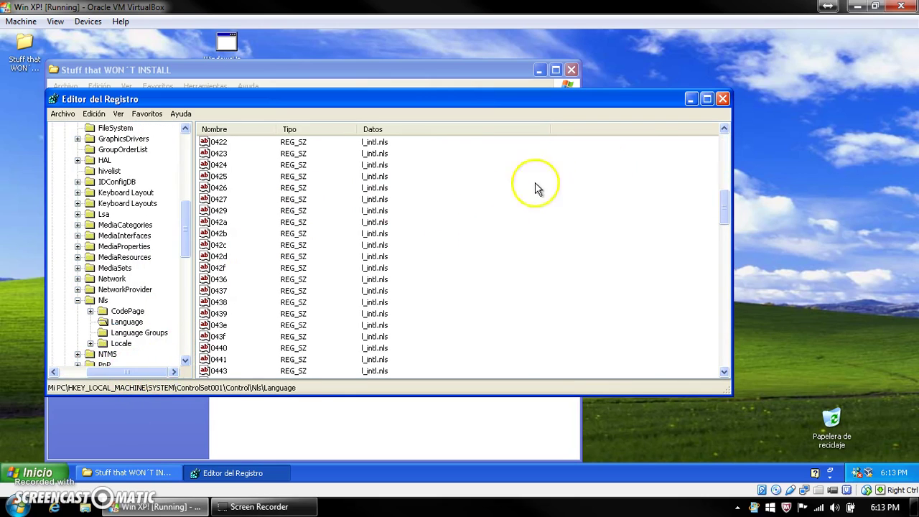
{"action": "scroll", "coordinate": [349, 295], "scroll_direction": "down", "scroll_amount": 3}
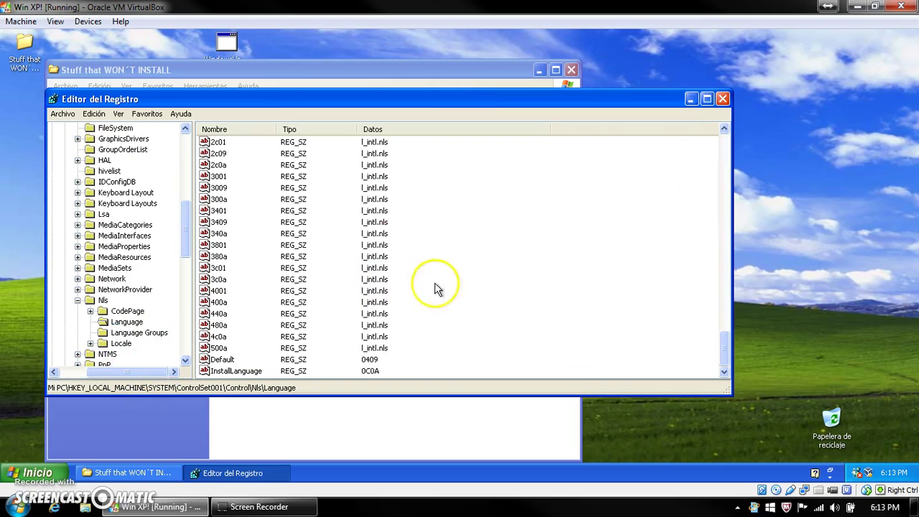
{"action": "left_click", "coordinate": [373, 374]}
{"action": "double_click", "coordinate": [233, 370]}
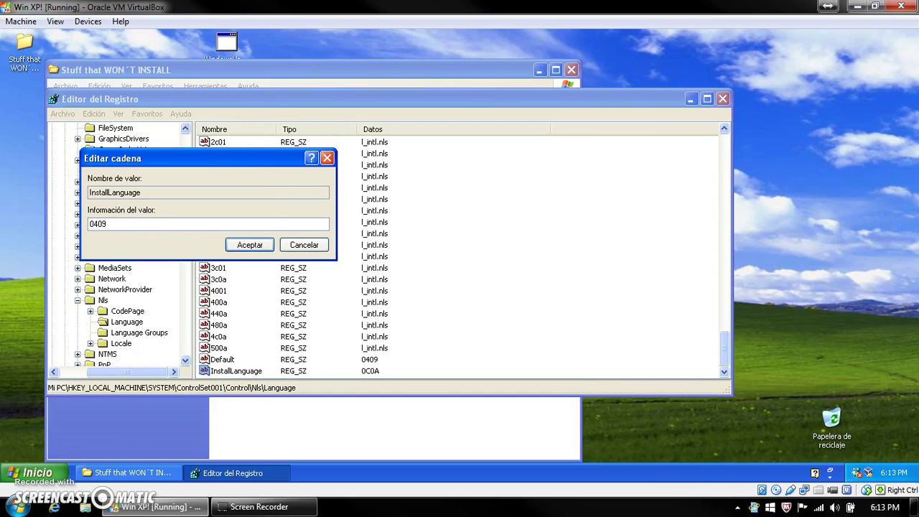
{"action": "key", "text": "Return"}
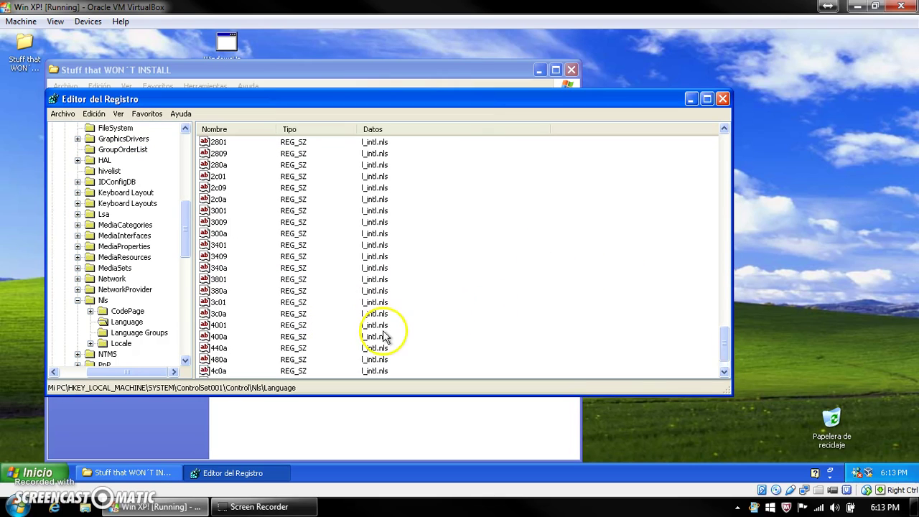
{"action": "left_click", "coordinate": [721, 99]}
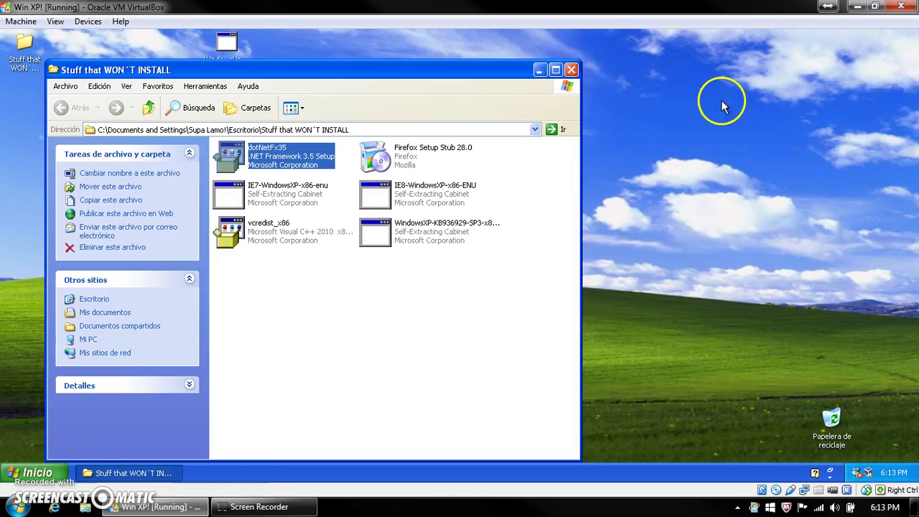
Run the dotNetFx35 installer again to check its setup language after the registry change, and exit the setup.
{"action": "double_click", "coordinate": [244, 171]}
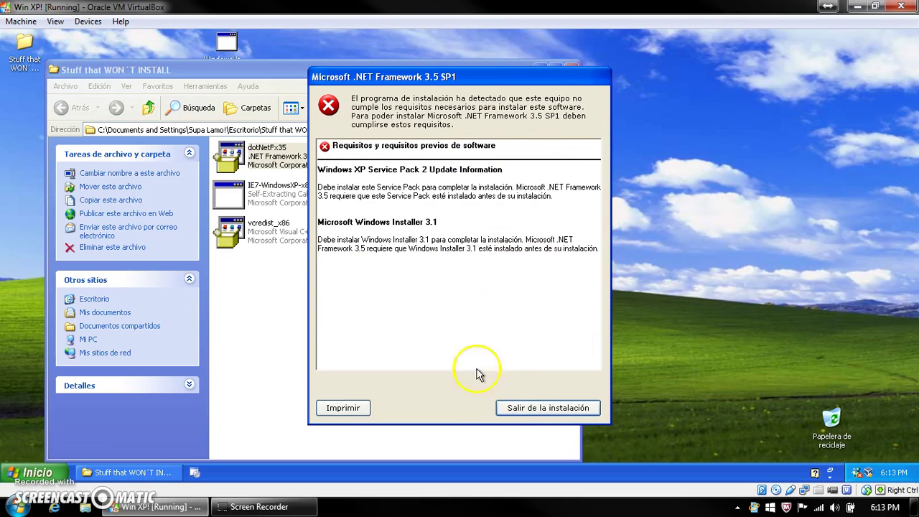
{"action": "left_click", "coordinate": [515, 408]}
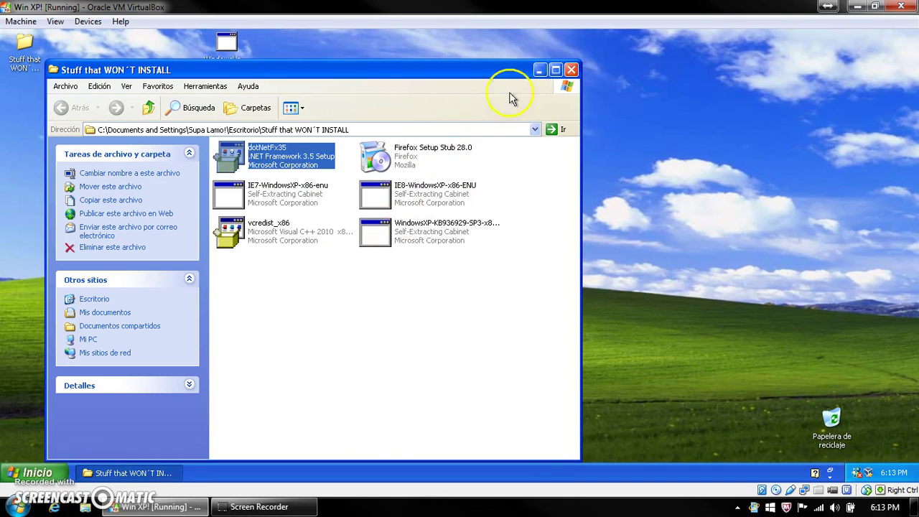
{"action": "left_click", "coordinate": [570, 70]}
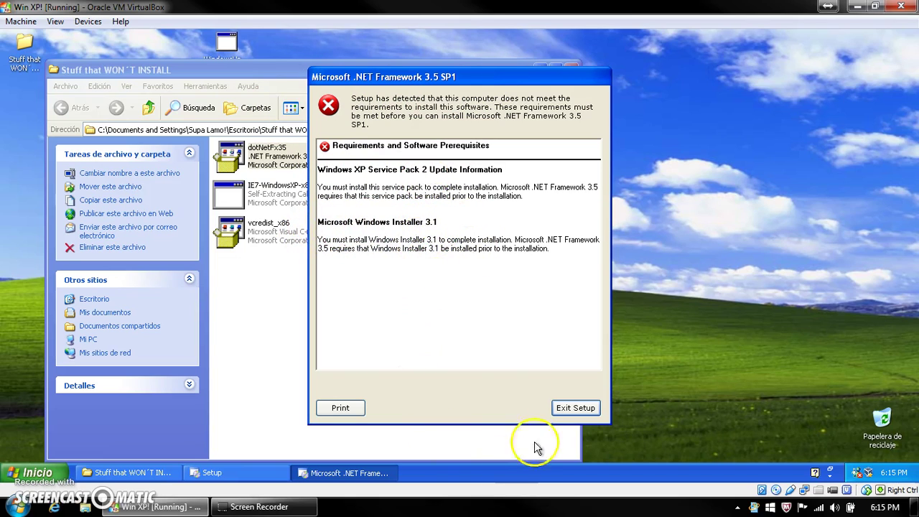
{"action": "left_click", "coordinate": [559, 408]}
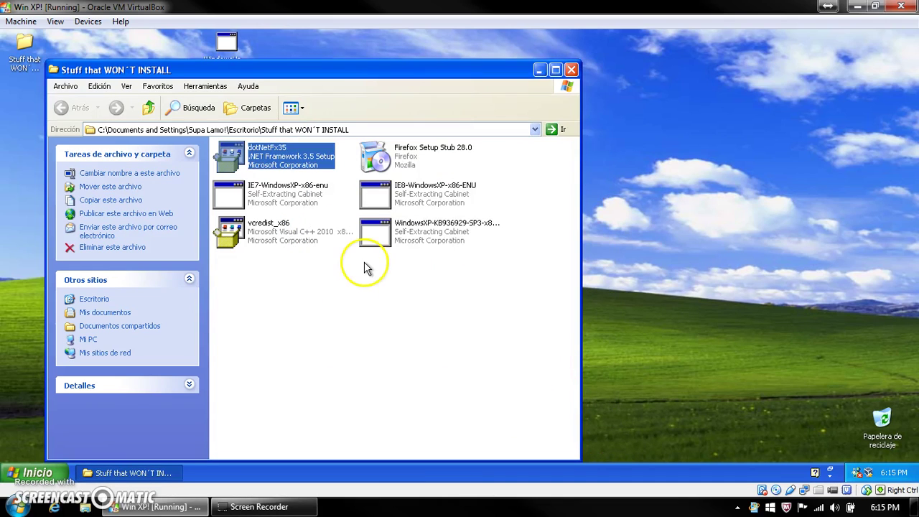
Try the Firefox Setup Stub 28.0, IE7-WindowsXP-x86-enu and vcredist_x86 installers one by one, dismissing each resulting dialog.
{"action": "double_click", "coordinate": [405, 150]}
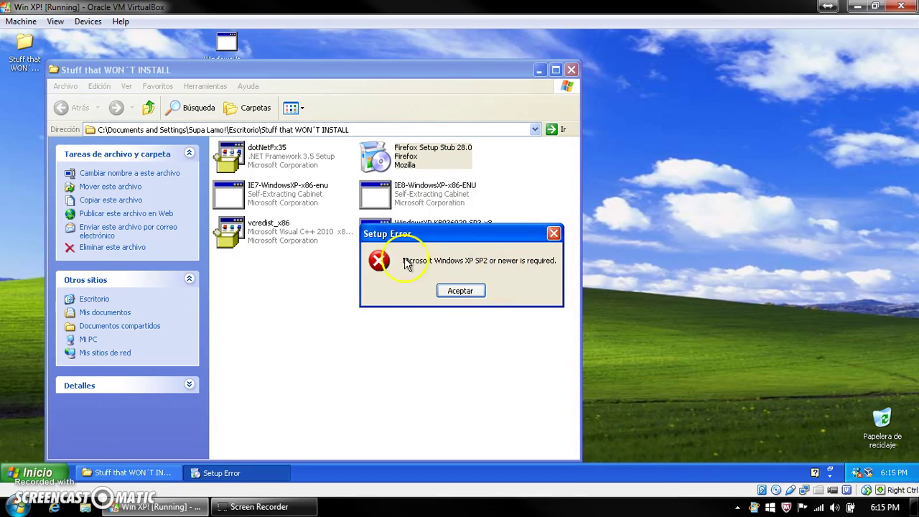
{"action": "left_click", "coordinate": [460, 291]}
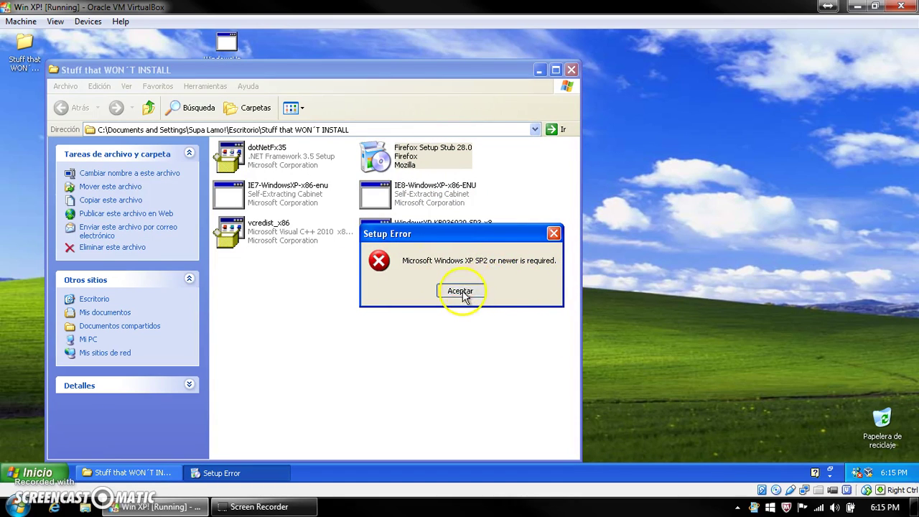
{"action": "double_click", "coordinate": [297, 203]}
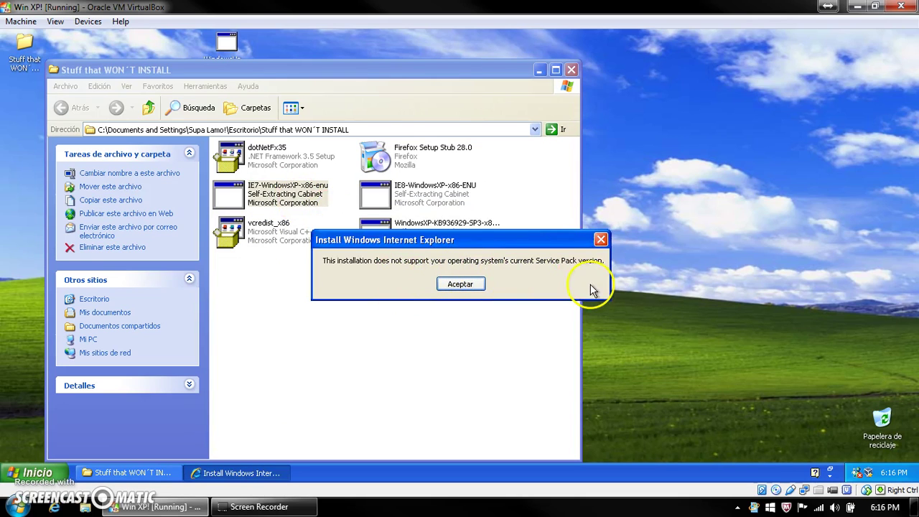
{"action": "left_click", "coordinate": [481, 286]}
{"action": "double_click", "coordinate": [302, 237]}
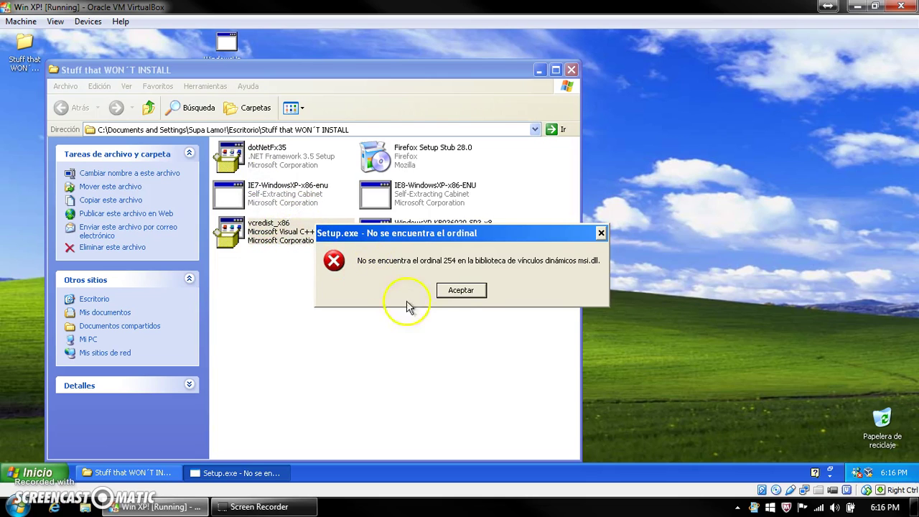
{"action": "left_click", "coordinate": [461, 292]}
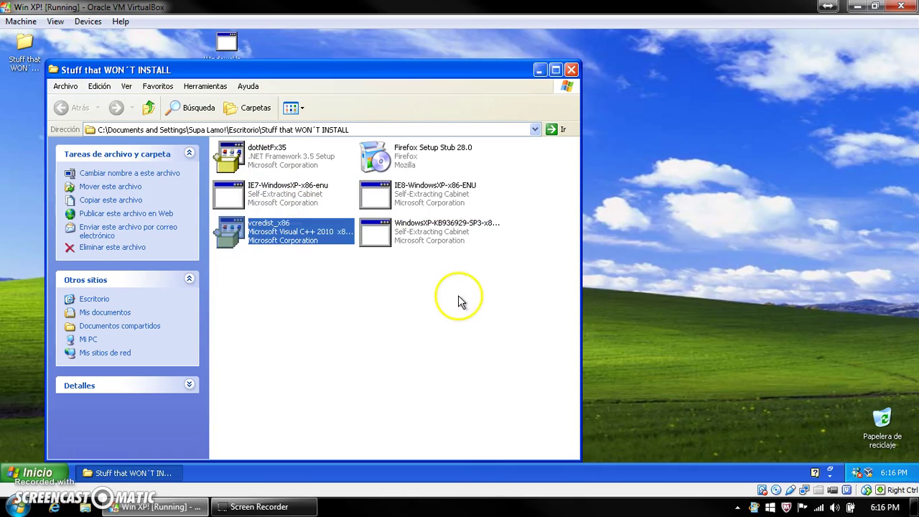
Try the IE8-WindowsXP-x86-ENU and WindowsXP-KB936929-SP3 installers, dismiss each resulting dialog, and close the Stuff that WON´T INSTALL folder.
{"action": "double_click", "coordinate": [373, 201]}
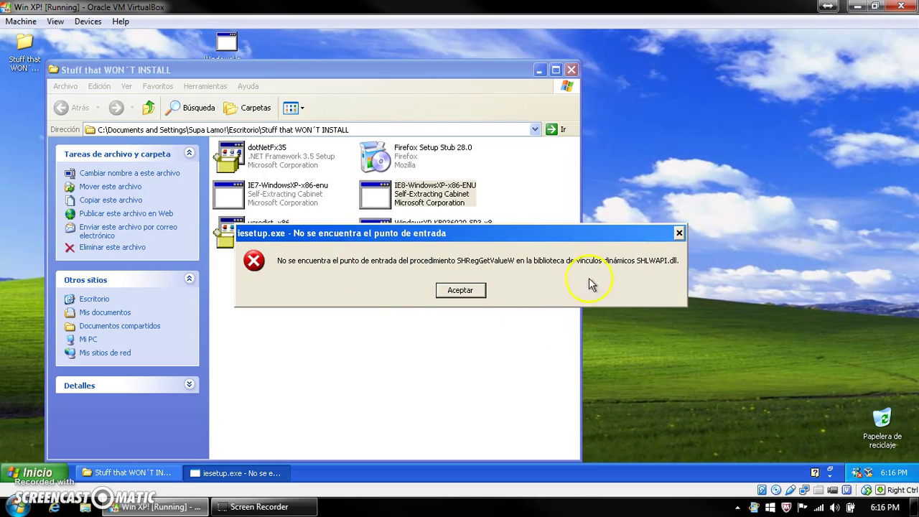
{"action": "left_click", "coordinate": [465, 295]}
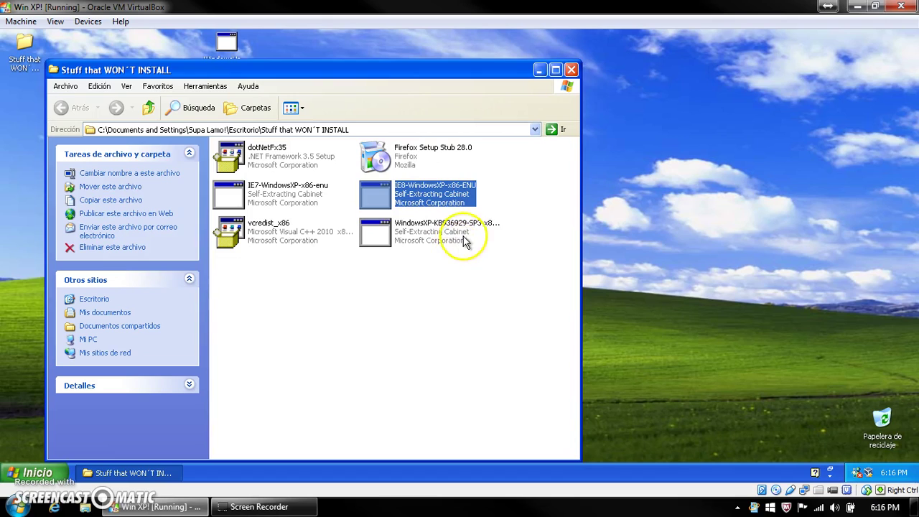
{"action": "double_click", "coordinate": [463, 241]}
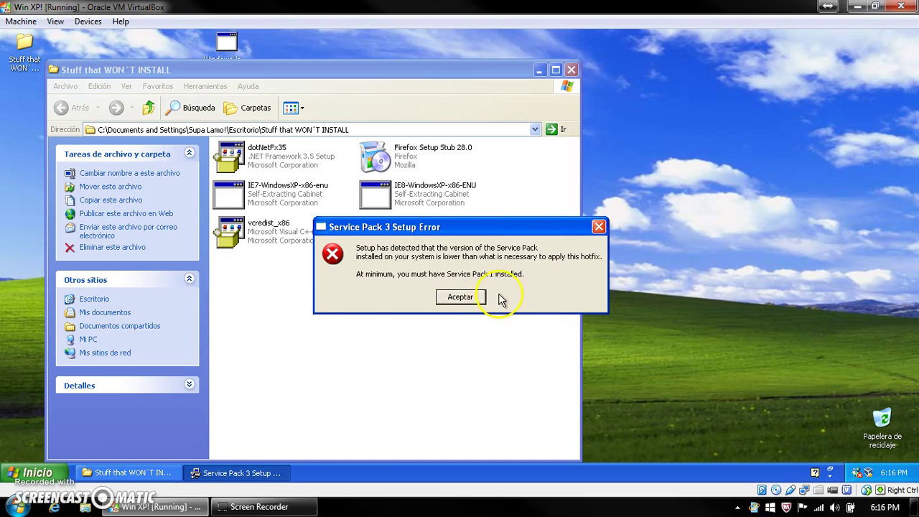
{"action": "left_click", "coordinate": [471, 300]}
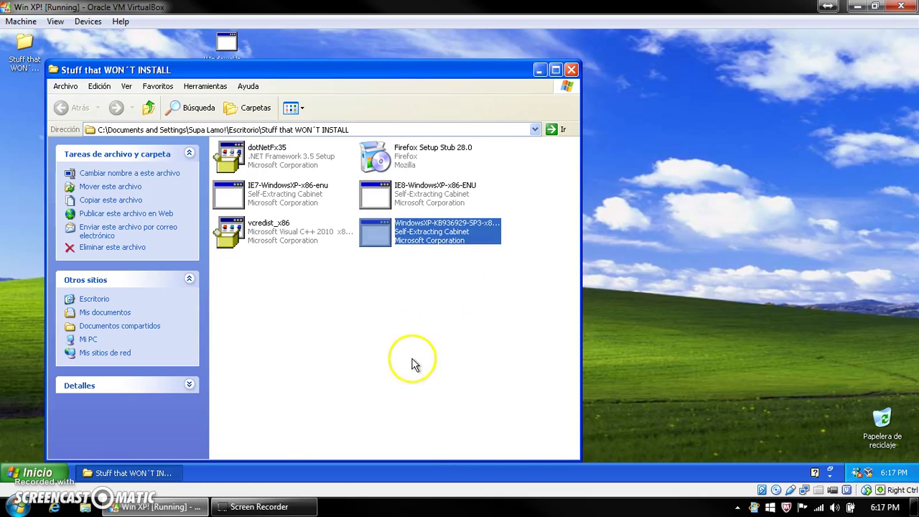
{"action": "left_click_drag", "start_coordinate": [315, 301], "coordinate": [620, 242]}
{"action": "left_click", "coordinate": [509, 305]}
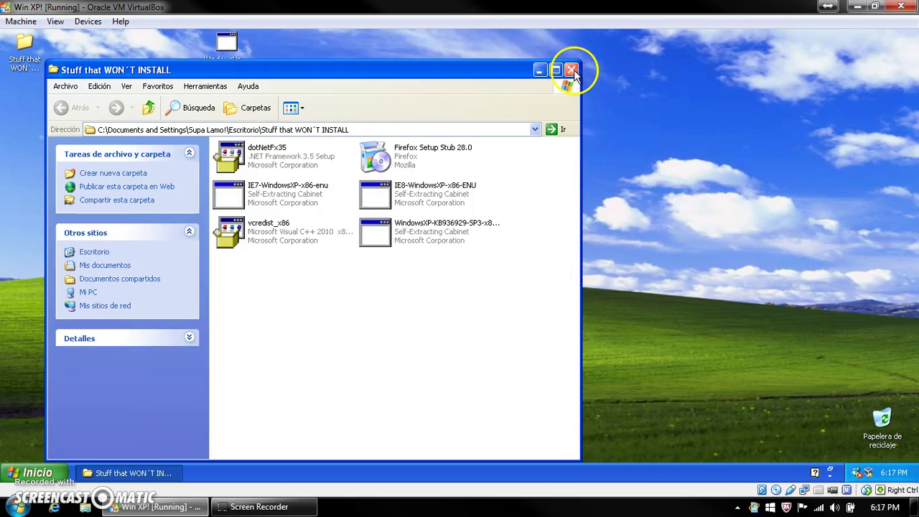
{"action": "left_click", "coordinate": [570, 71]}
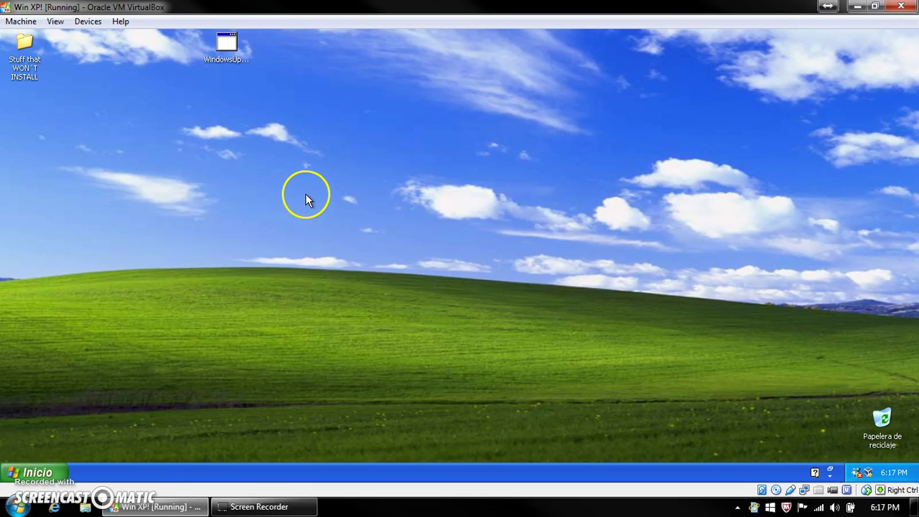
Open the Windows Update site, examine the link ID in the page address it leads to, and close the browser.
{"action": "left_click", "coordinate": [18, 472]}
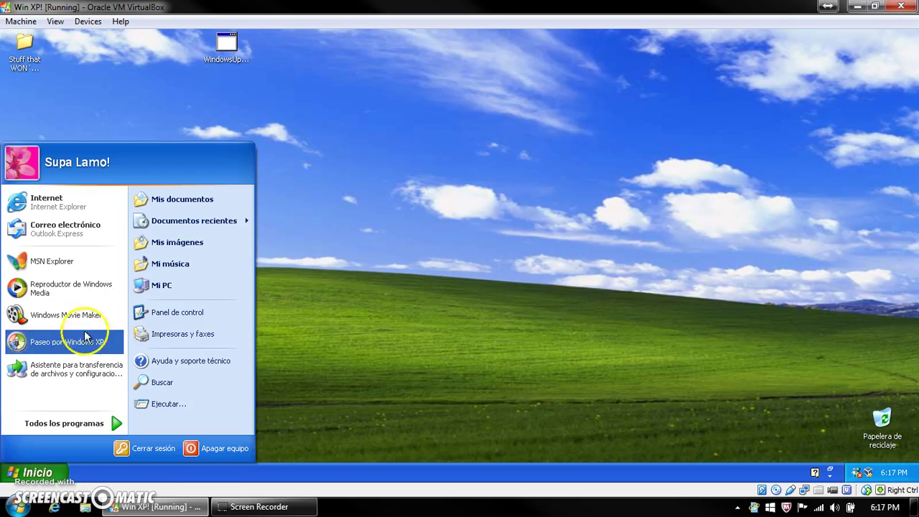
{"action": "left_click", "coordinate": [64, 423]}
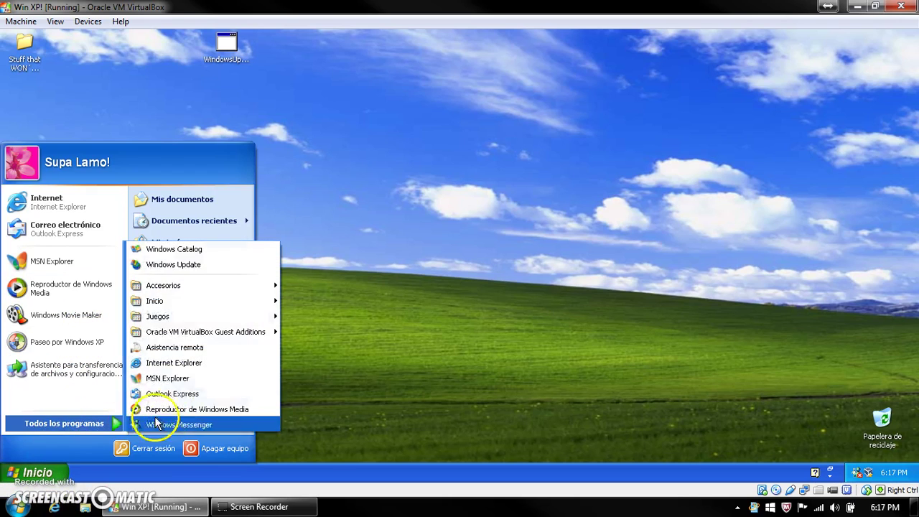
{"action": "left_click", "coordinate": [176, 265]}
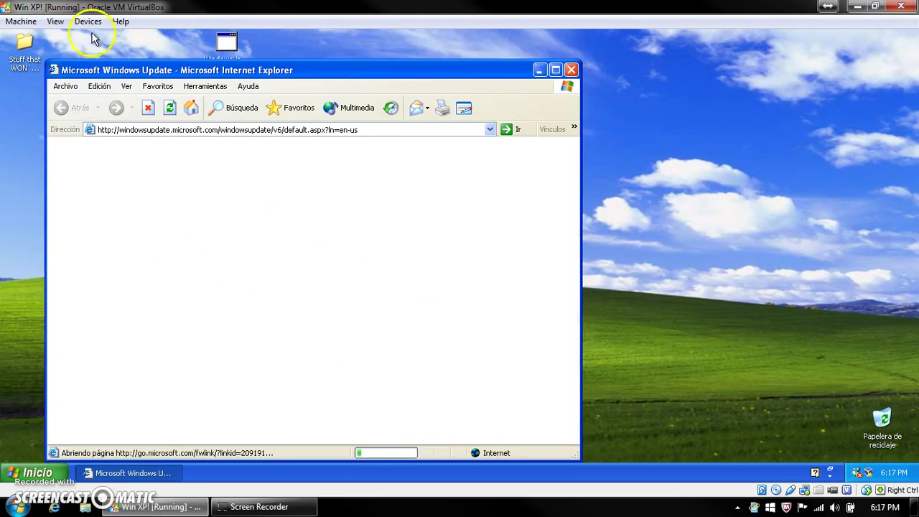
{"action": "left_click", "coordinate": [478, 289]}
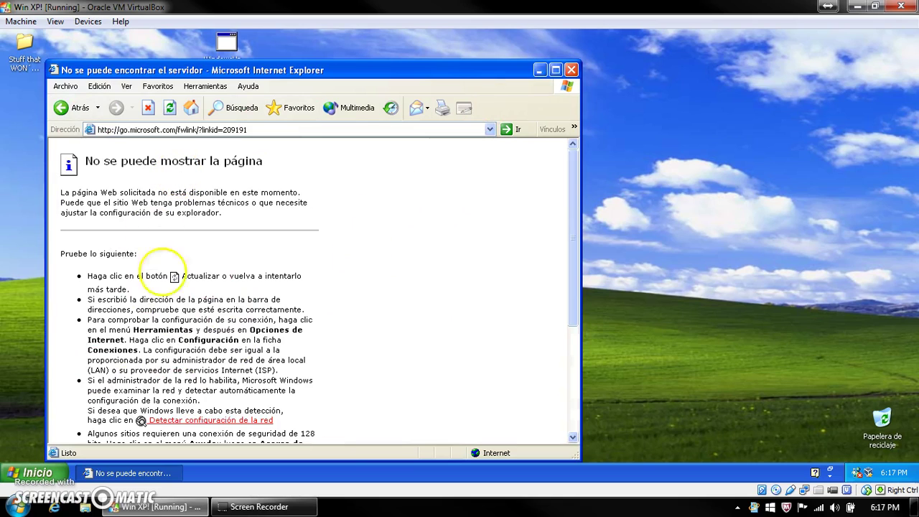
{"action": "left_click", "coordinate": [240, 132]}
{"action": "left_click", "coordinate": [226, 130]}
{"action": "double_click", "coordinate": [228, 130]}
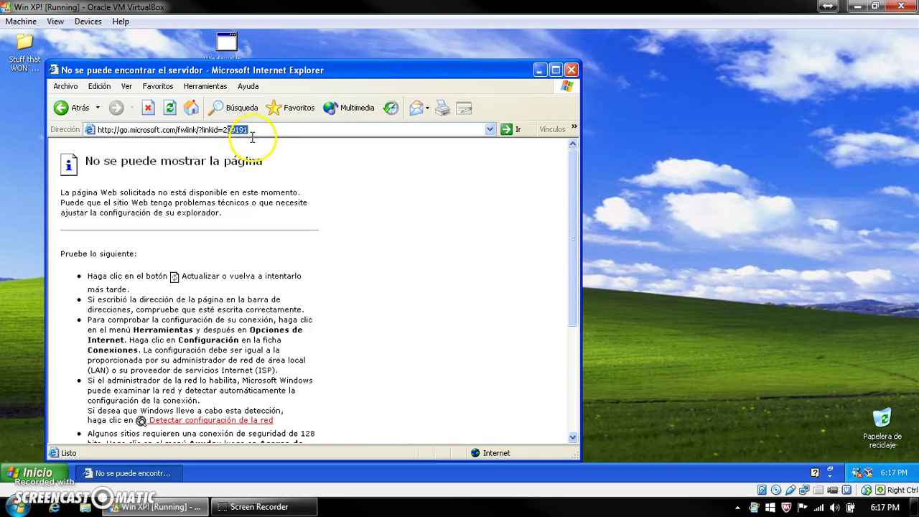
{"action": "left_click", "coordinate": [227, 130]}
{"action": "left_click_drag", "start_coordinate": [224, 131], "coordinate": [245, 142]}
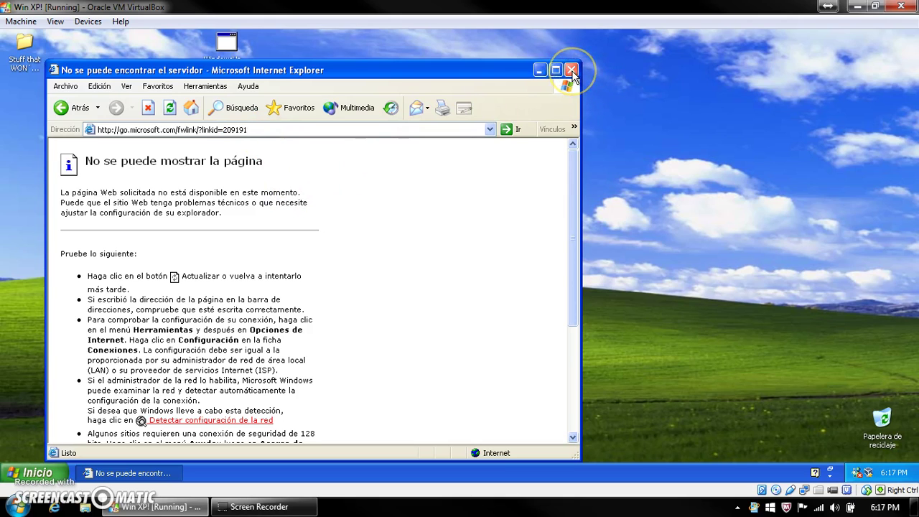
{"action": "left_click", "coordinate": [572, 70]}
Move the WindowsUpdateAgent30-x86 installer aside on the desktop and install Windows Update Agent from it, agreeing to the license terms.
{"action": "left_click_drag", "start_coordinate": [226, 48], "coordinate": [422, 47]}
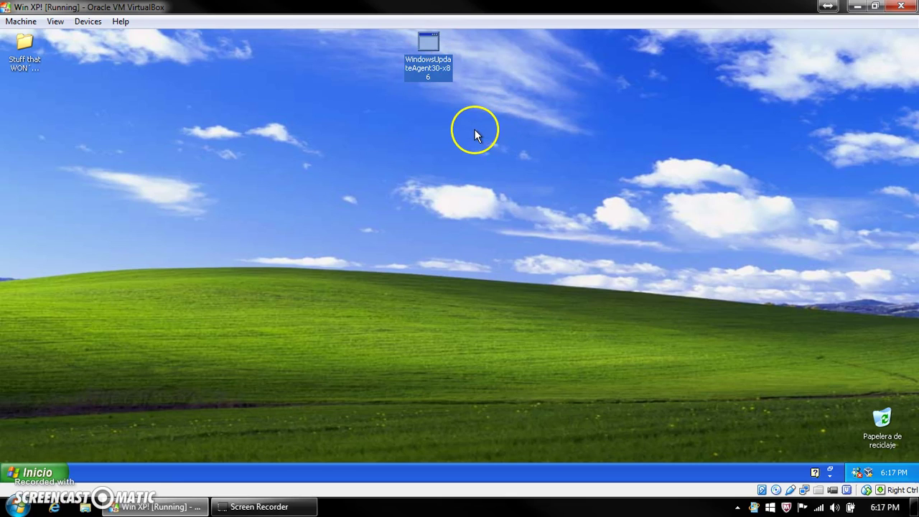
{"action": "double_click", "coordinate": [434, 63]}
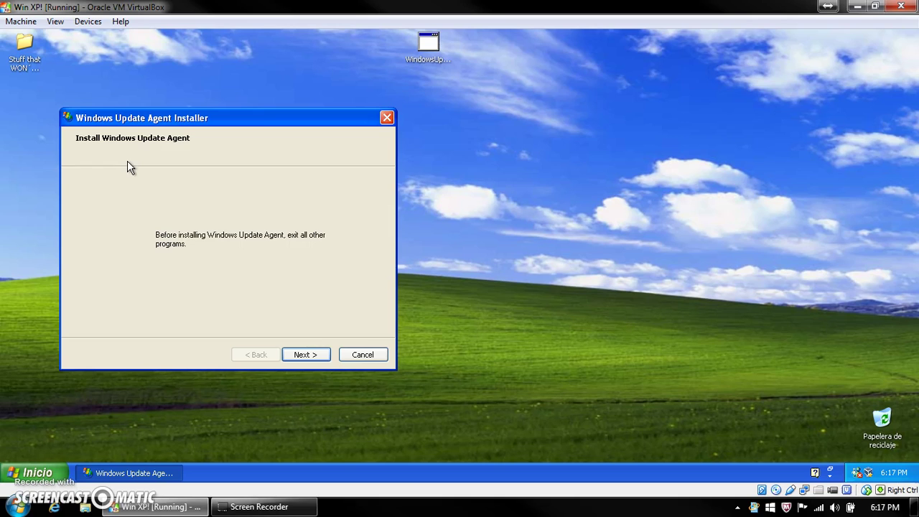
{"action": "left_click", "coordinate": [302, 355]}
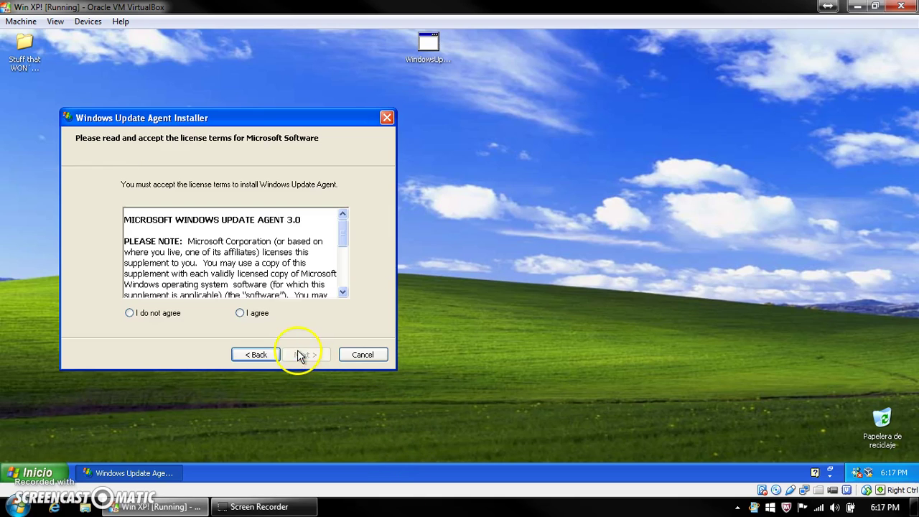
{"action": "left_click", "coordinate": [241, 313]}
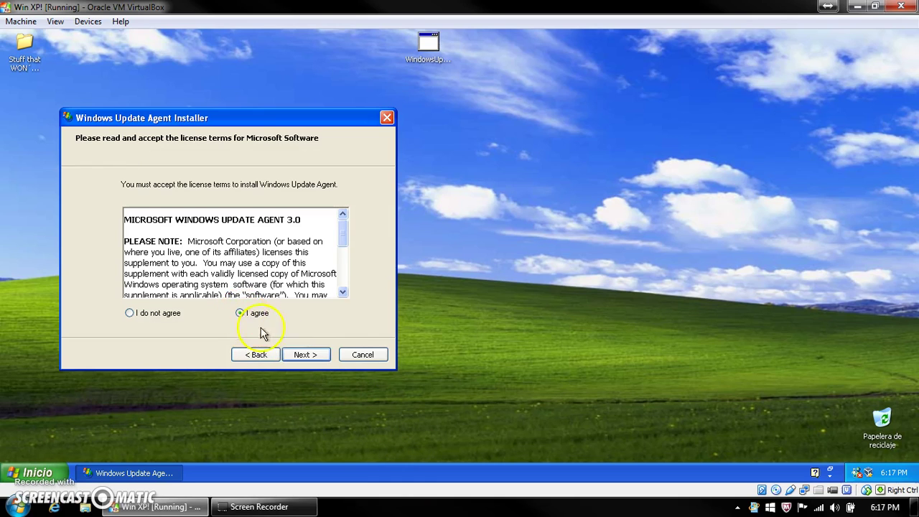
{"action": "left_click", "coordinate": [303, 356]}
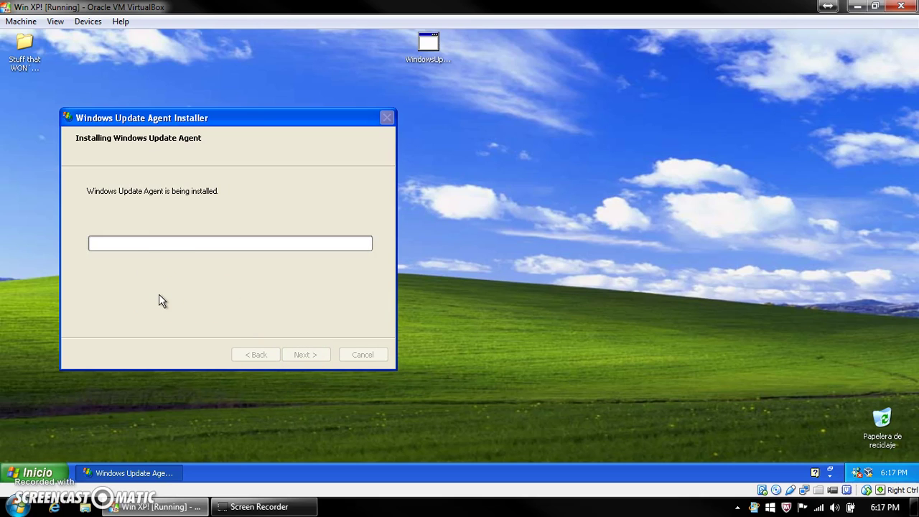
{"action": "left_click", "coordinate": [166, 262]}
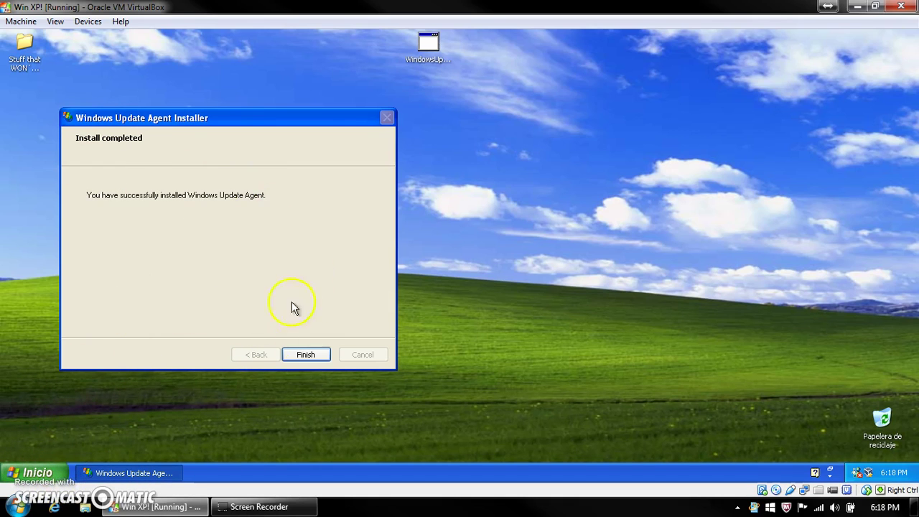
{"action": "left_click", "coordinate": [306, 354]}
Open the Control Panel (Panel de control) and switch it to the classic view.
{"action": "left_click", "coordinate": [29, 472]}
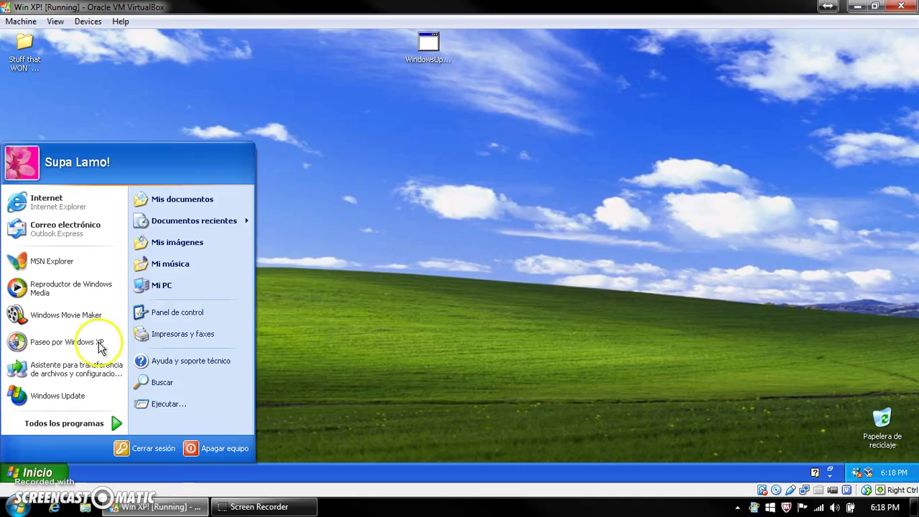
{"action": "left_click", "coordinate": [174, 312]}
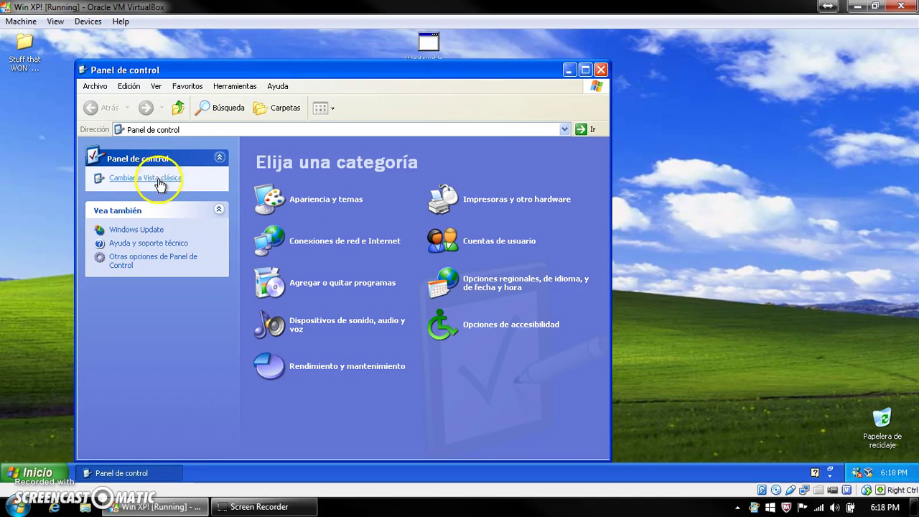
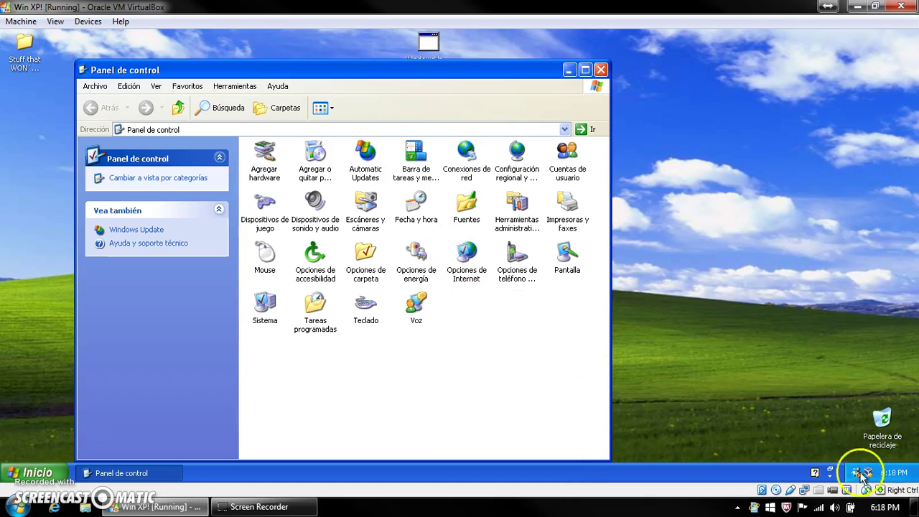
Remove the first notification area icon and hide the language bar (Barra de idioma) from the XP taskbar.
{"action": "right_click", "coordinate": [855, 472]}
{"action": "left_click", "coordinate": [850, 463]}
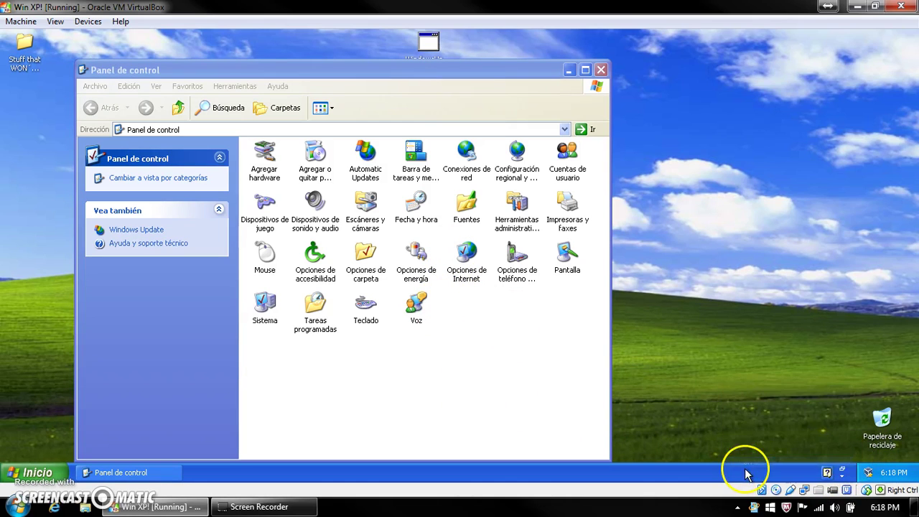
{"action": "right_click", "coordinate": [747, 470]}
{"action": "mouse_move", "coordinate": [778, 367]}
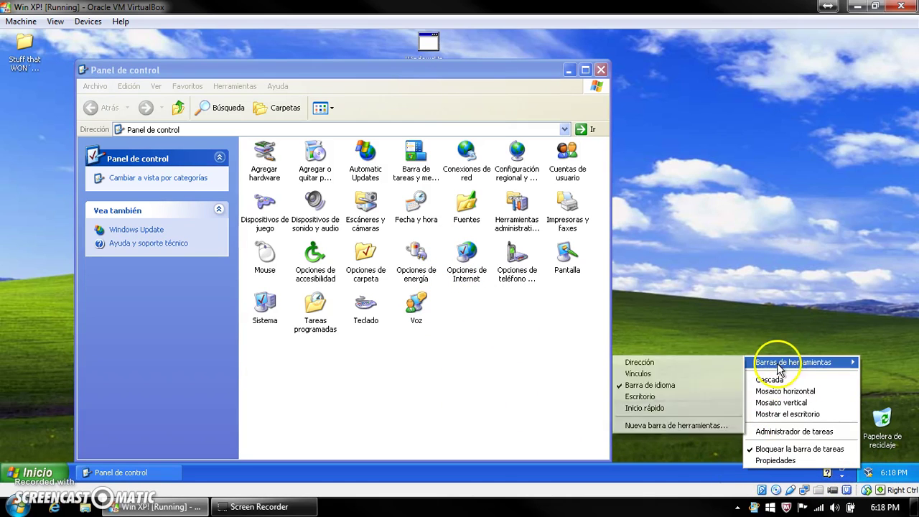
{"action": "left_click", "coordinate": [689, 385]}
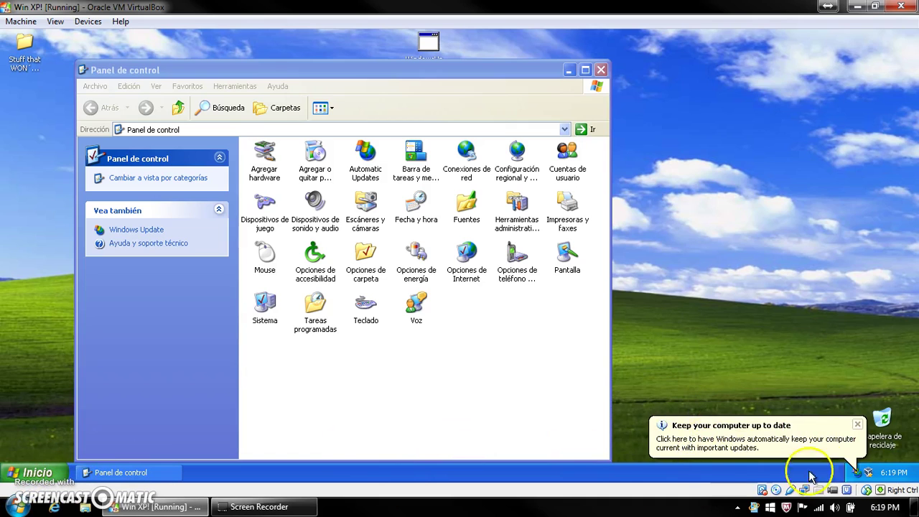
Turn on Automatic Updates from its notification, scheduling installation every day at 12:00 PM.
{"action": "left_click", "coordinate": [865, 472]}
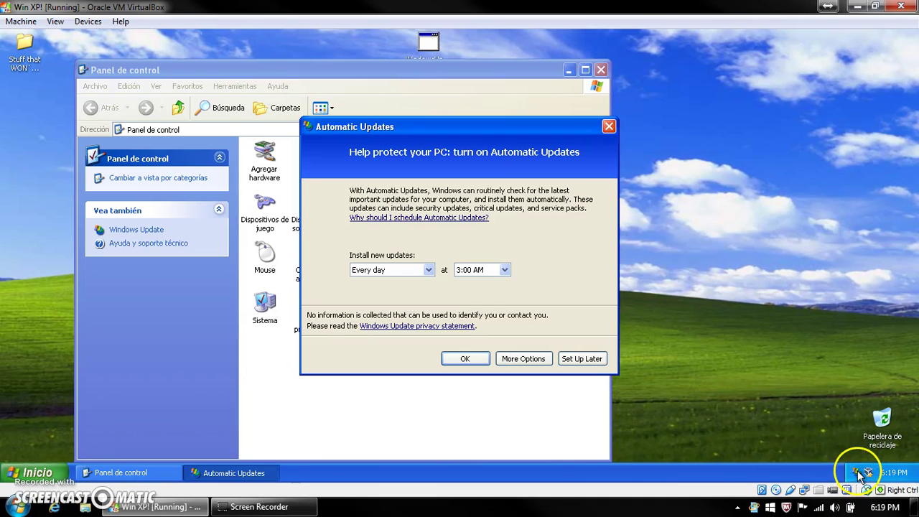
{"action": "left_click", "coordinate": [505, 269]}
{"action": "left_click", "coordinate": [477, 164]}
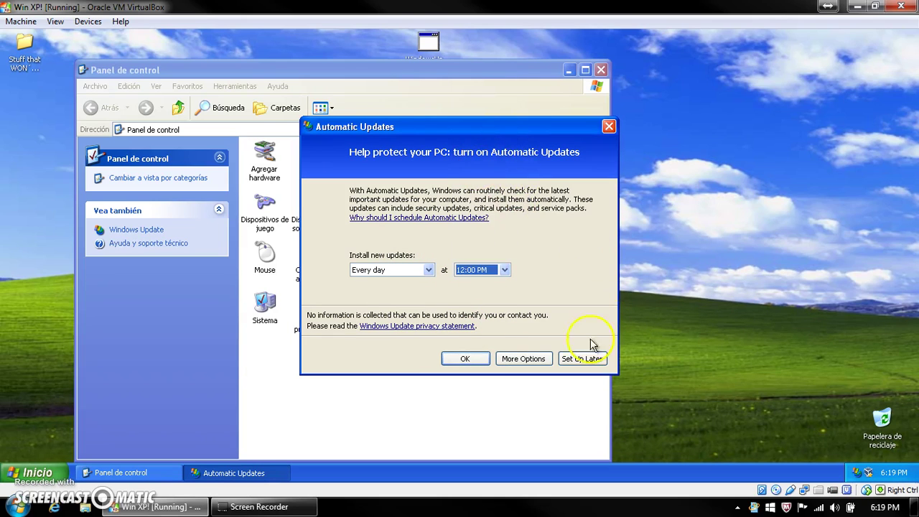
{"action": "left_click", "coordinate": [468, 360]}
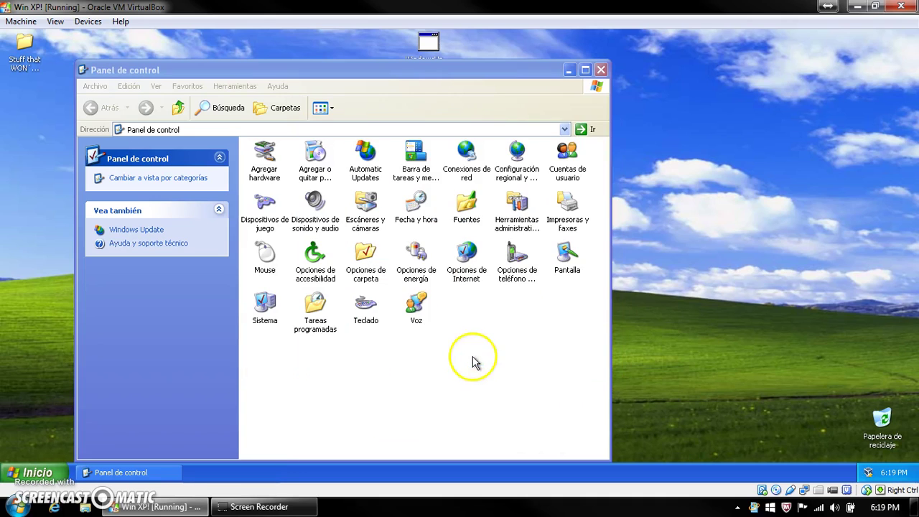
Set Automatic Updates to notify without automatically downloading or installing, apply the setting, and close the Control Panel.
{"action": "double_click", "coordinate": [357, 179]}
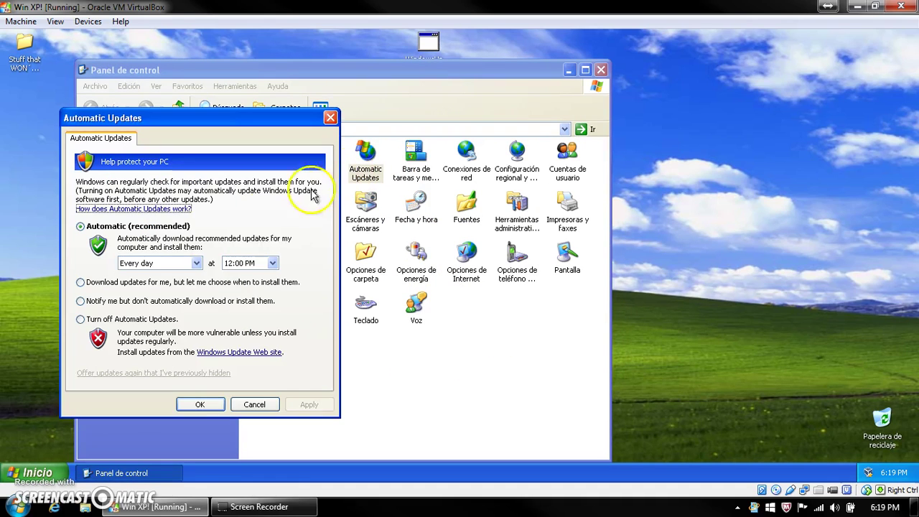
{"action": "left_click", "coordinate": [190, 307]}
{"action": "left_click", "coordinate": [309, 404]}
{"action": "left_click", "coordinate": [200, 404]}
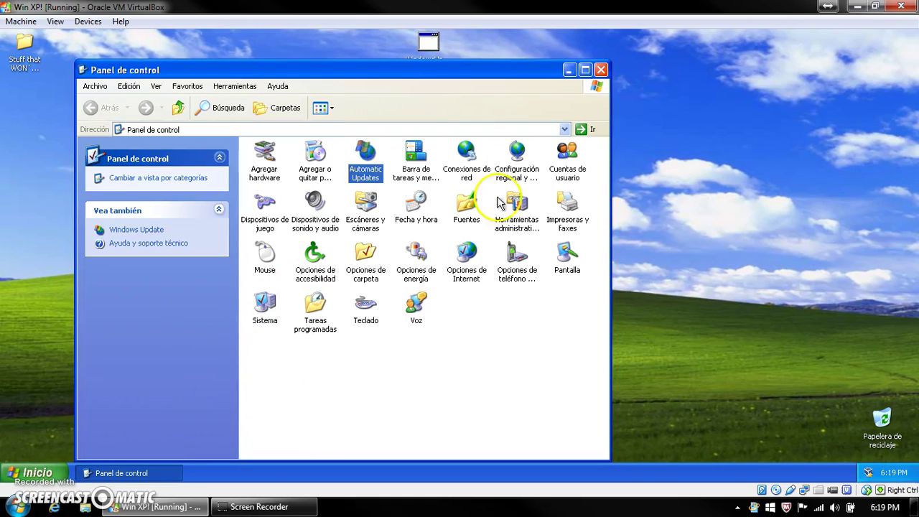
{"action": "left_click", "coordinate": [601, 69]}
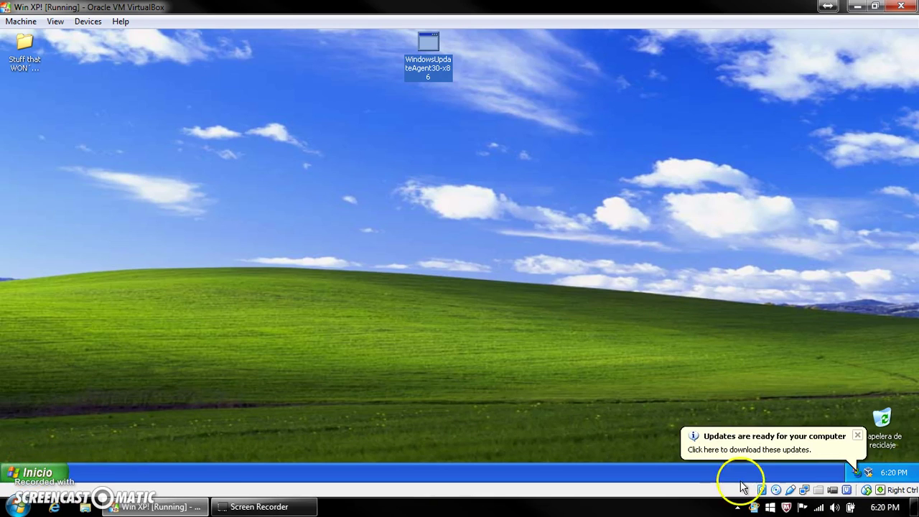
Download the BITS 2.0 and WinHTTP 5.1 update (KB842773) from the update notifications and install it with Custom Install.
{"action": "left_click", "coordinate": [830, 452]}
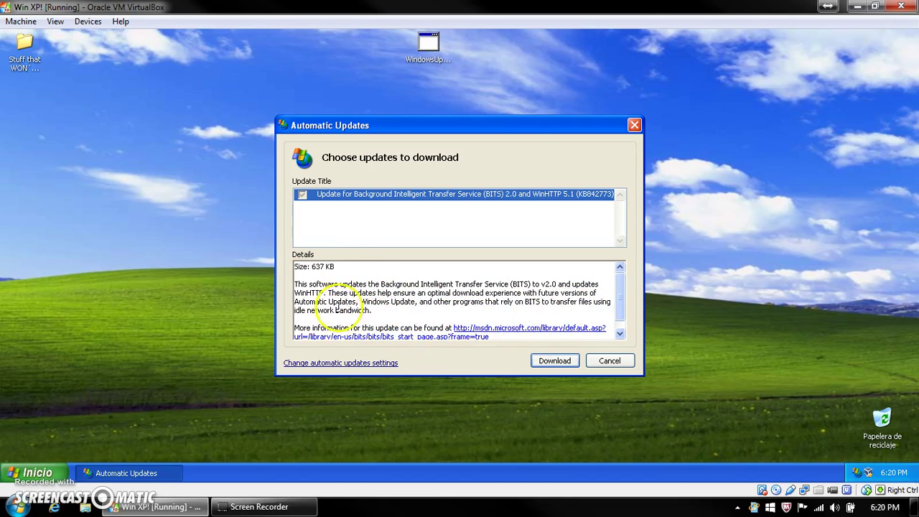
{"action": "left_click", "coordinate": [565, 360]}
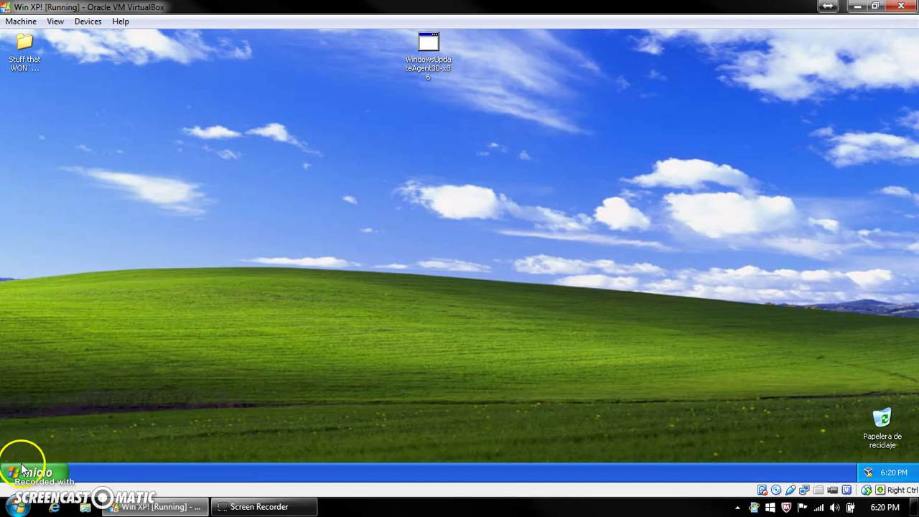
{"action": "left_click", "coordinate": [755, 451]}
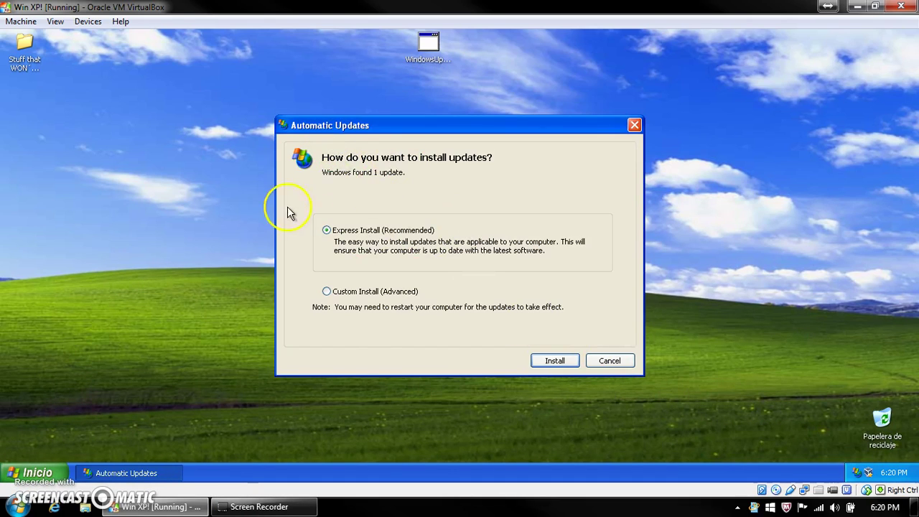
{"action": "left_click", "coordinate": [394, 300]}
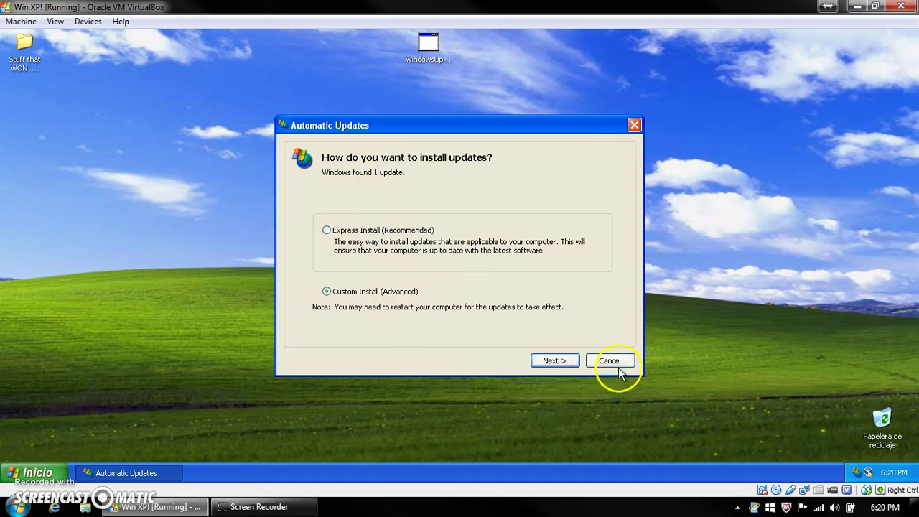
{"action": "left_click", "coordinate": [535, 358]}
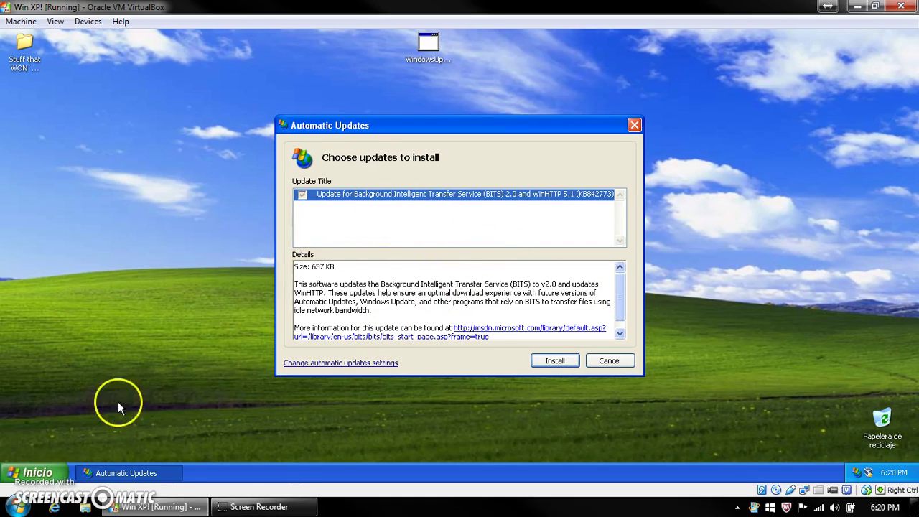
{"action": "left_click", "coordinate": [22, 471]}
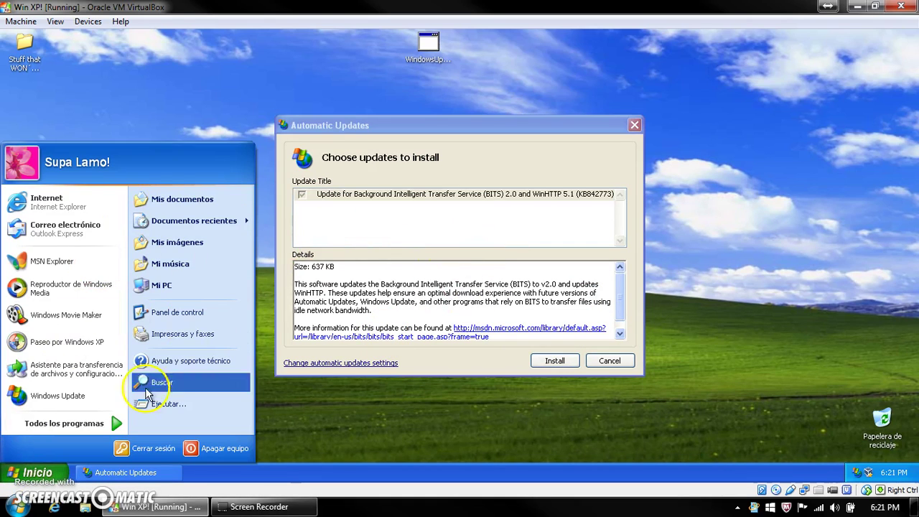
{"action": "left_click", "coordinate": [452, 200]}
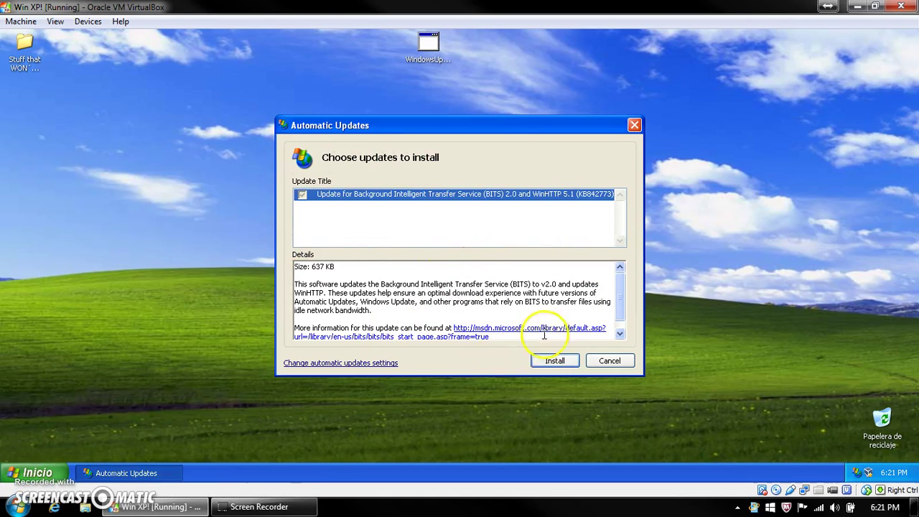
{"action": "left_click", "coordinate": [558, 362]}
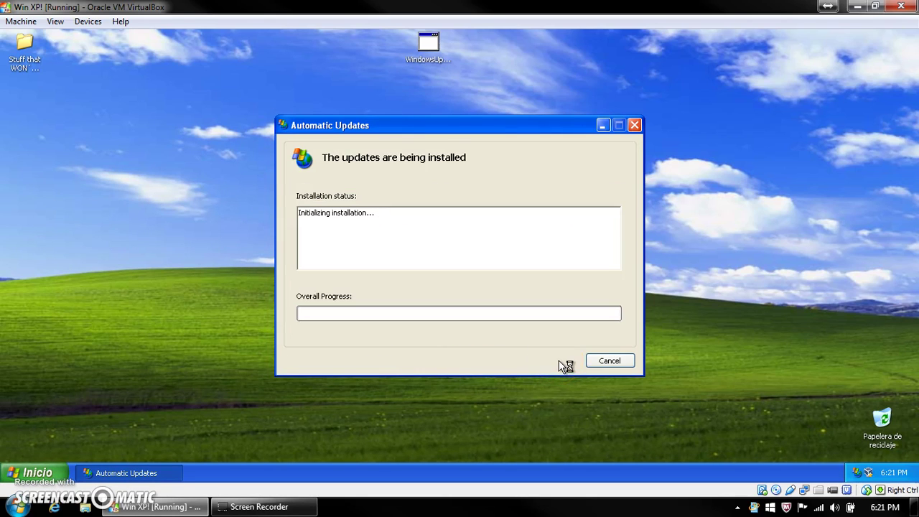
Restart the virtual machine to finish the update installation and dismiss the mouse pointer integration message.
{"action": "left_click", "coordinate": [798, 373]}
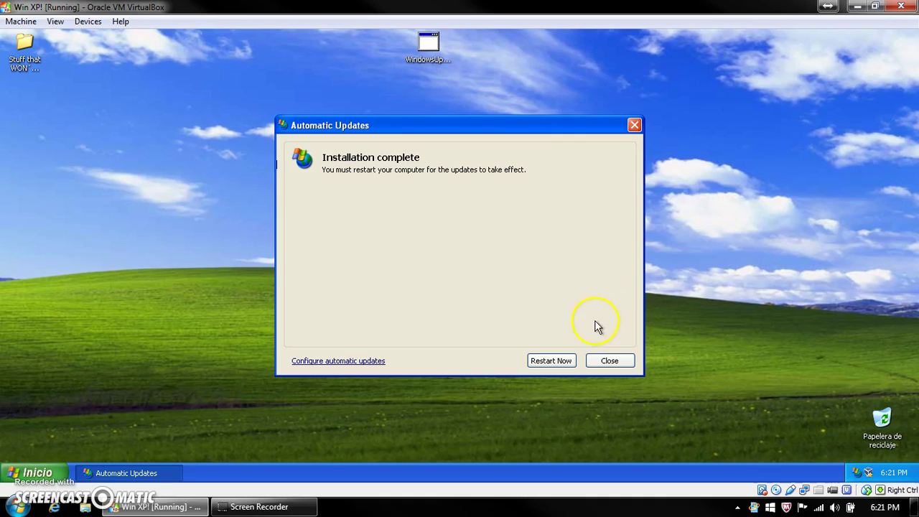
{"action": "left_click", "coordinate": [570, 355]}
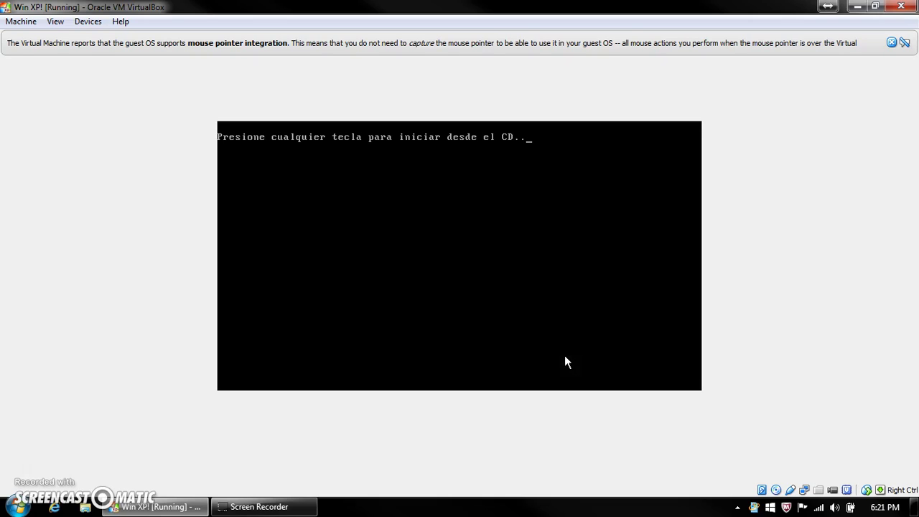
{"action": "left_click", "coordinate": [891, 43]}
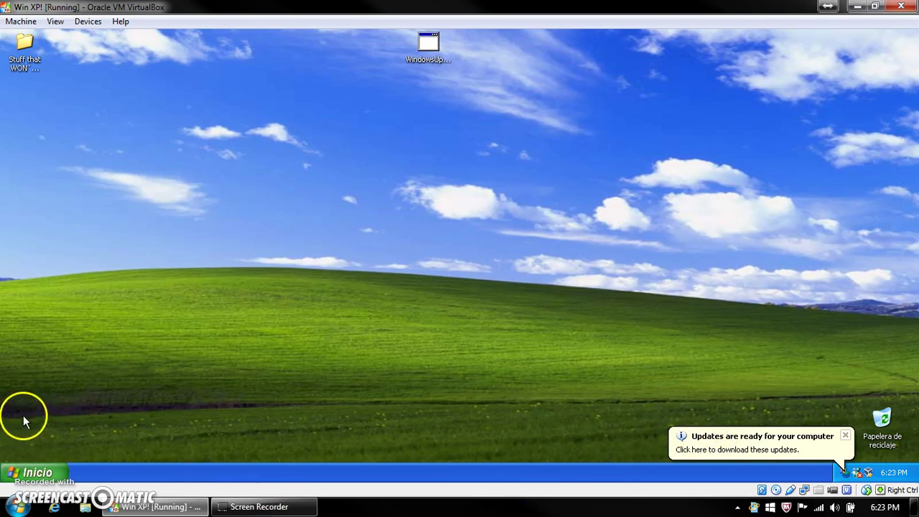
Check the Windows version in the system properties of Mi PC, then close the dialog.
{"action": "left_click", "coordinate": [11, 472]}
{"action": "right_click", "coordinate": [175, 287]}
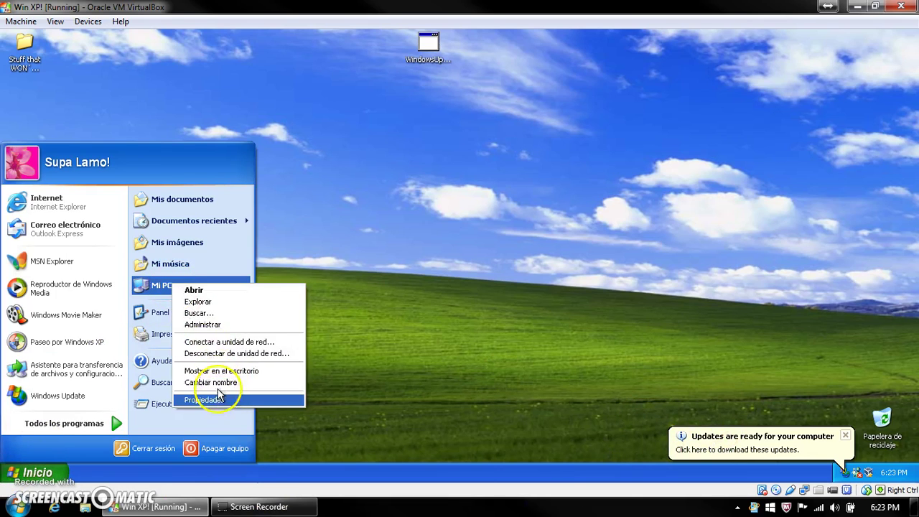
{"action": "left_click", "coordinate": [220, 401]}
{"action": "mouse_move", "coordinate": [226, 115]}
{"action": "left_mouse_down"}
{"action": "mouse_move", "coordinate": [440, 115]}
{"action": "mouse_move", "coordinate": [766, 57]}
{"action": "mouse_move", "coordinate": [746, 78]}
{"action": "left_mouse_up"}
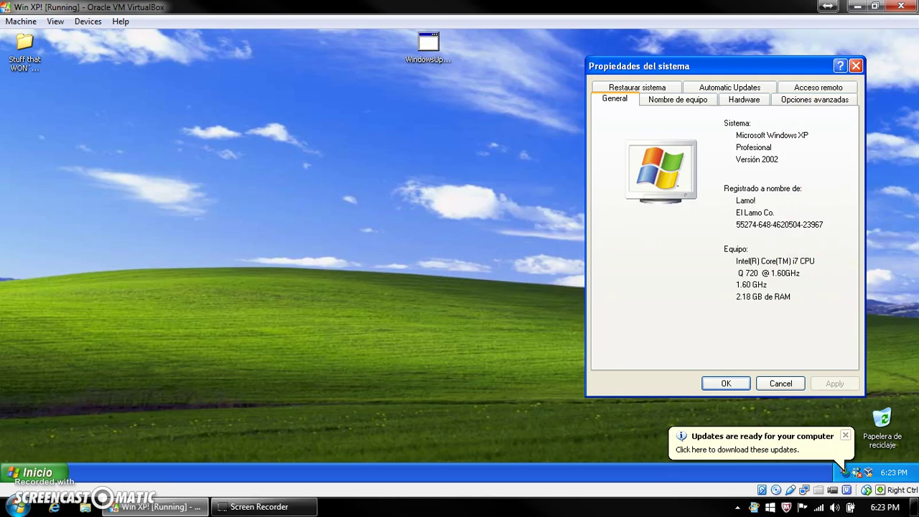
{"action": "left_click", "coordinate": [738, 386]}
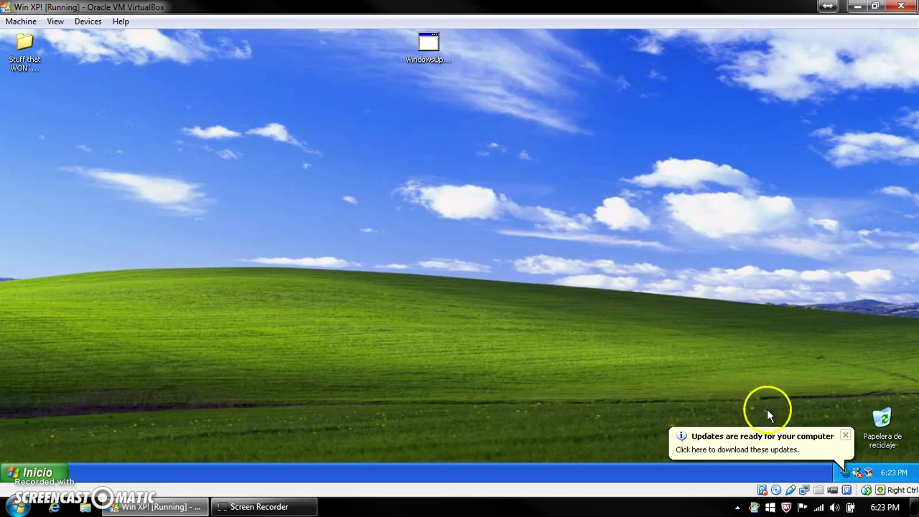
Open the updates ready for download and examine the whole list, including the details of Windows XP Service Pack 2.
{"action": "left_click", "coordinate": [769, 446]}
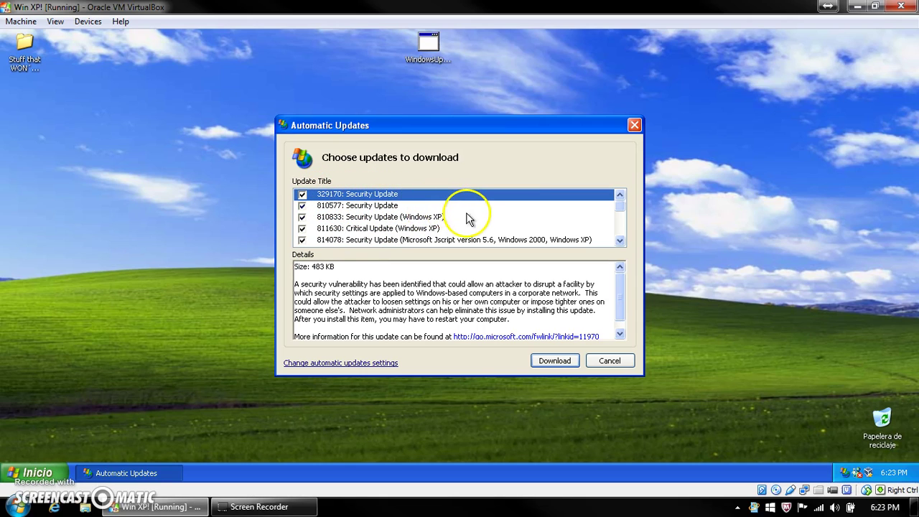
{"action": "scroll", "coordinate": [620, 209], "scroll_direction": "down", "scroll_amount": 2}
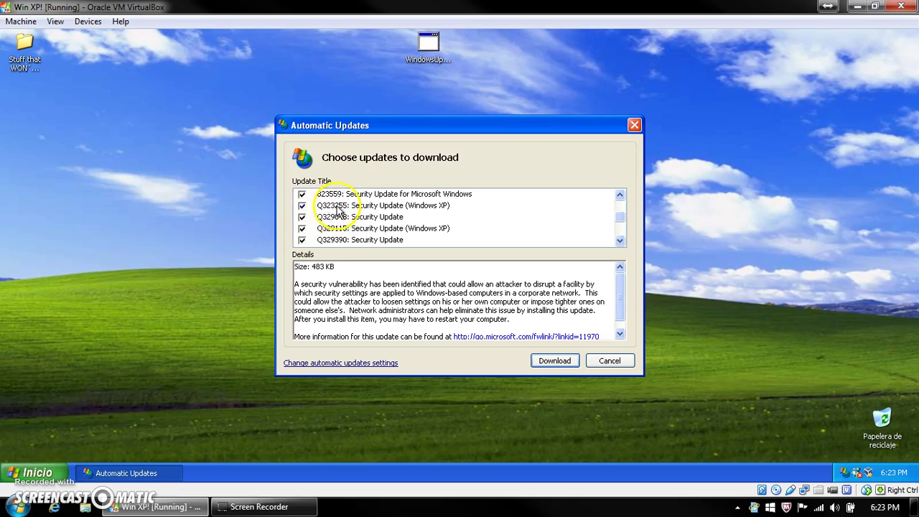
{"action": "scroll", "coordinate": [334, 215], "scroll_direction": "up", "scroll_amount": 1}
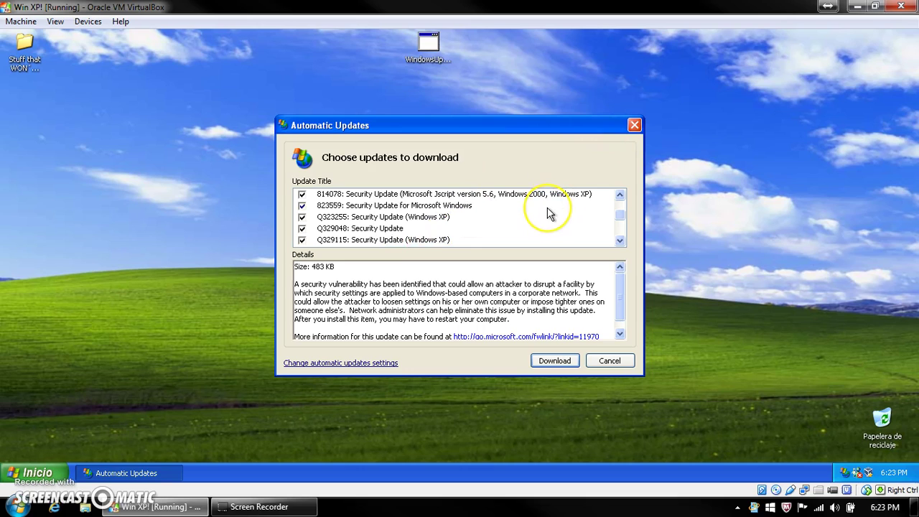
{"action": "scroll", "coordinate": [547, 213], "scroll_direction": "down", "scroll_amount": 3}
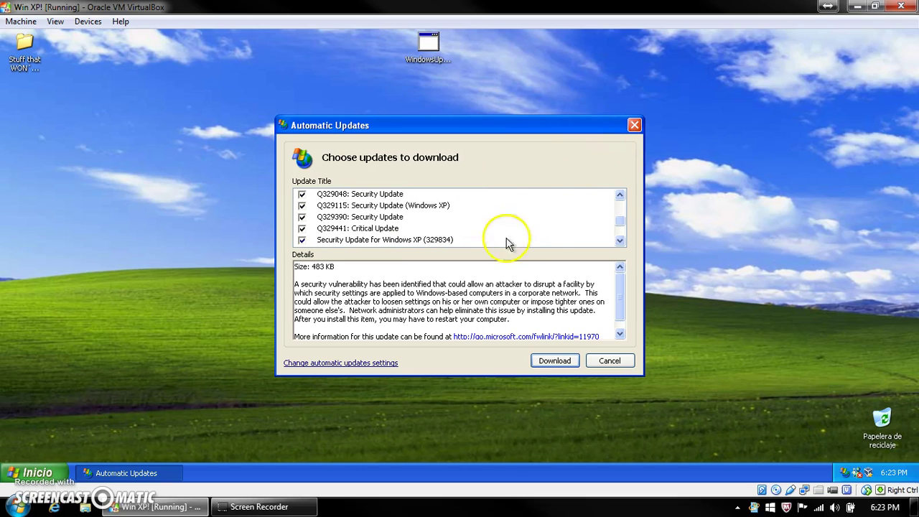
{"action": "scroll", "coordinate": [486, 215], "scroll_direction": "down", "scroll_amount": 1}
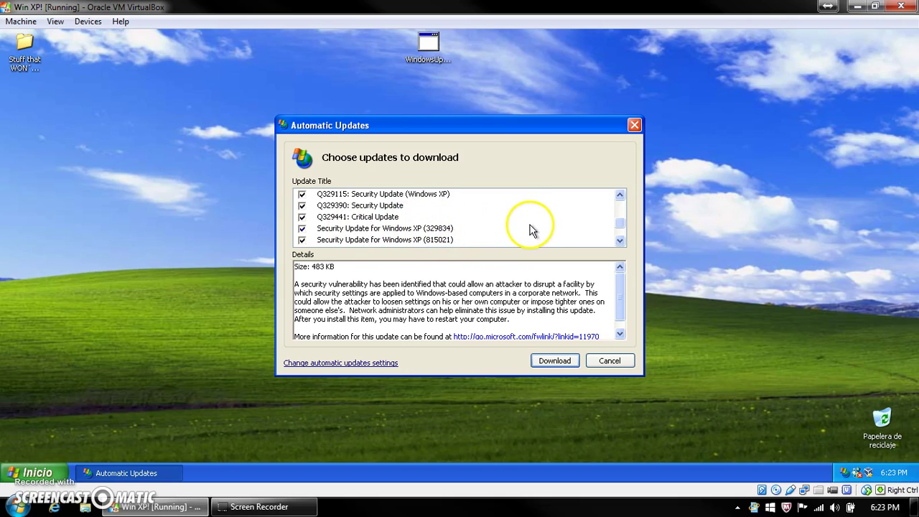
{"action": "scroll", "coordinate": [533, 223], "scroll_direction": "down", "scroll_amount": 1}
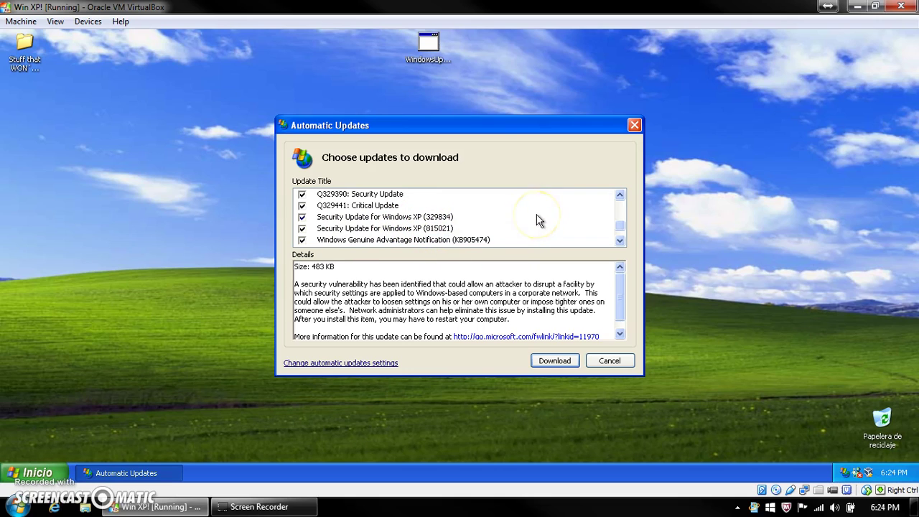
{"action": "scroll", "coordinate": [540, 220], "scroll_direction": "down", "scroll_amount": 1}
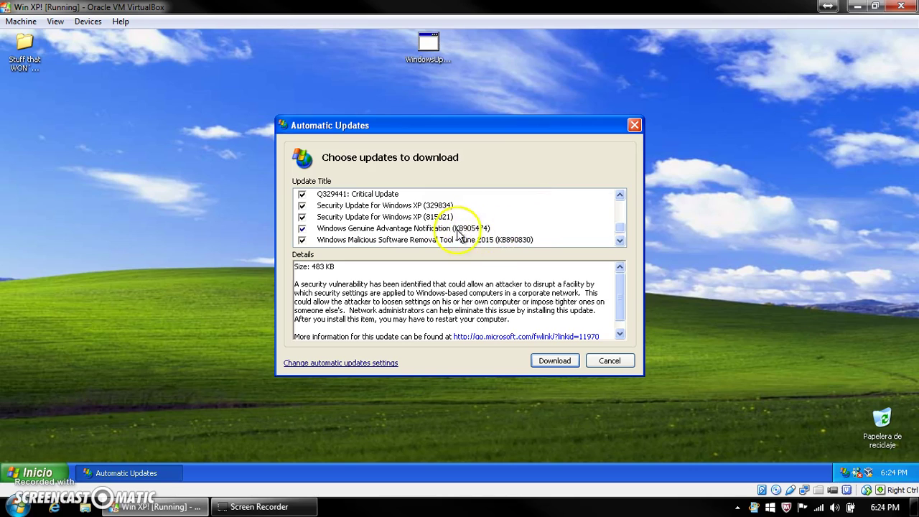
{"action": "scroll", "coordinate": [503, 232], "scroll_direction": "up", "scroll_amount": 1}
{"action": "scroll", "coordinate": [477, 243], "scroll_direction": "down", "scroll_amount": 2}
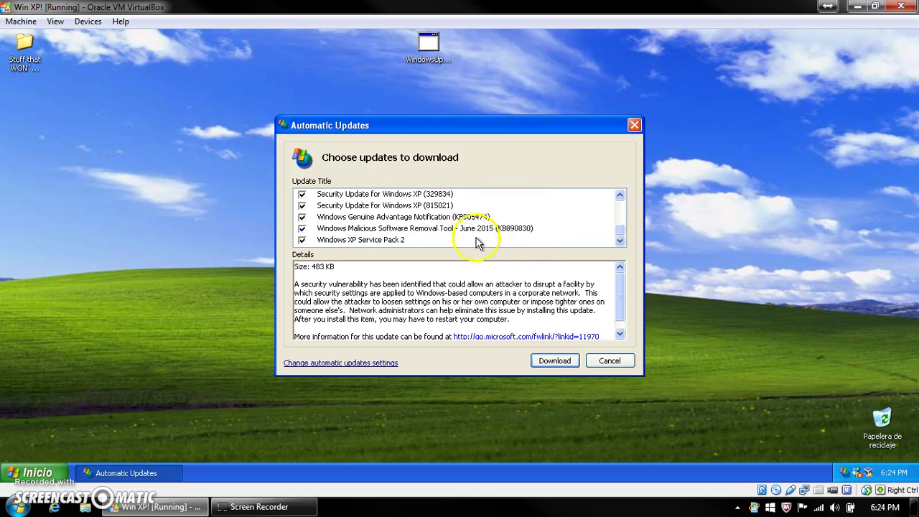
{"action": "left_click", "coordinate": [394, 242]}
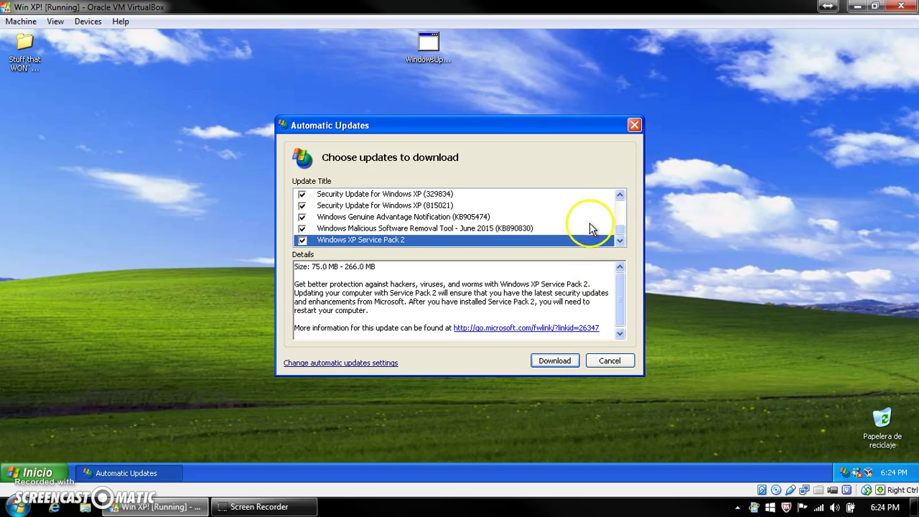
{"action": "scroll", "coordinate": [480, 240], "scroll_direction": "up", "scroll_amount": 6}
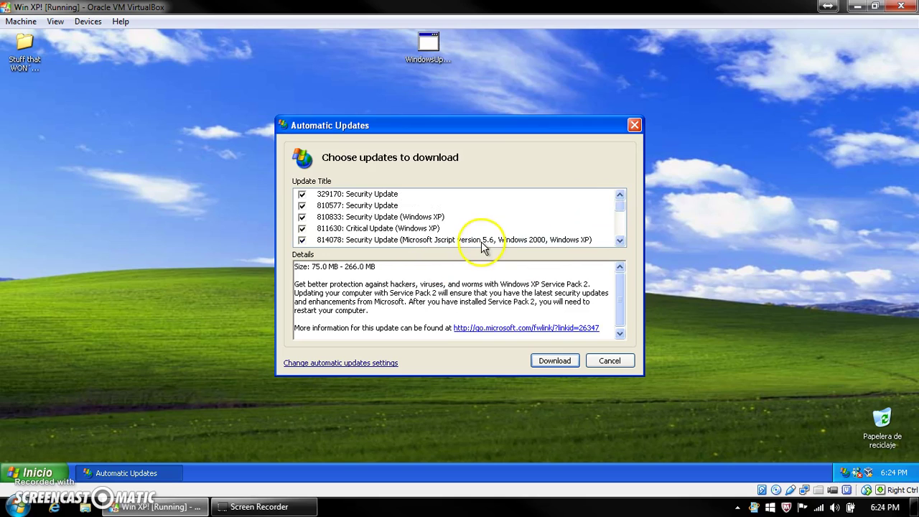
{"action": "scroll", "coordinate": [491, 230], "scroll_direction": "down", "scroll_amount": 6}
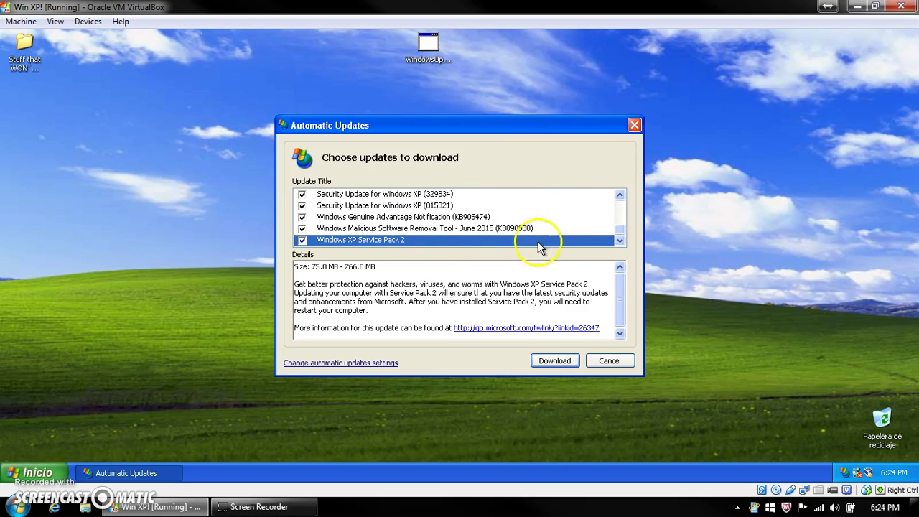
Exclude Windows Genuine Advantage Notification (KB905474) from the download and view the details of Service Pack 2 and security update 823559.
{"action": "left_click", "coordinate": [301, 218]}
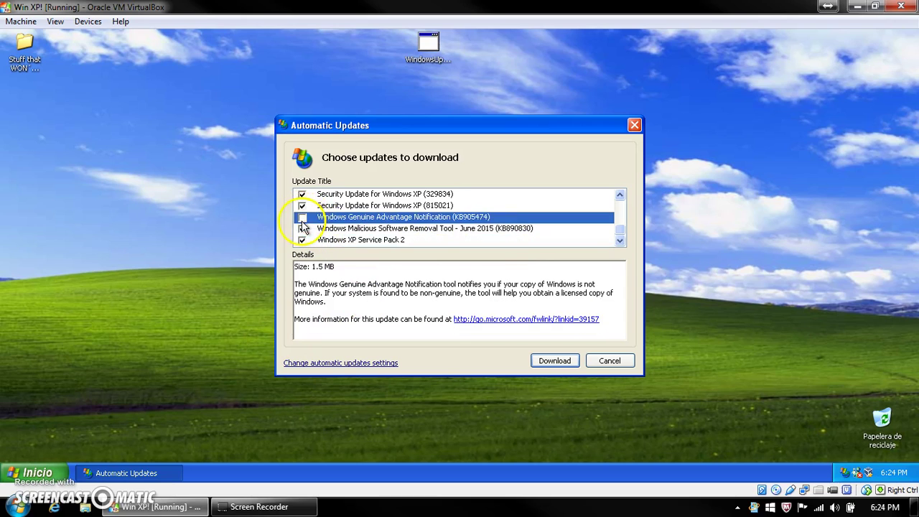
{"action": "left_click", "coordinate": [473, 271]}
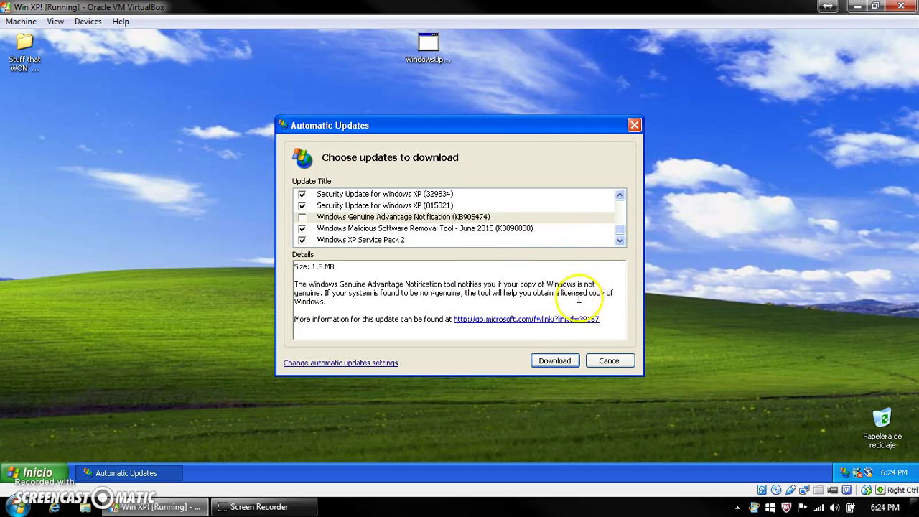
{"action": "left_click", "coordinate": [531, 240]}
{"action": "scroll", "coordinate": [527, 234], "scroll_direction": "up", "scroll_amount": 2}
{"action": "scroll", "coordinate": [528, 234], "scroll_direction": "up", "scroll_amount": 1}
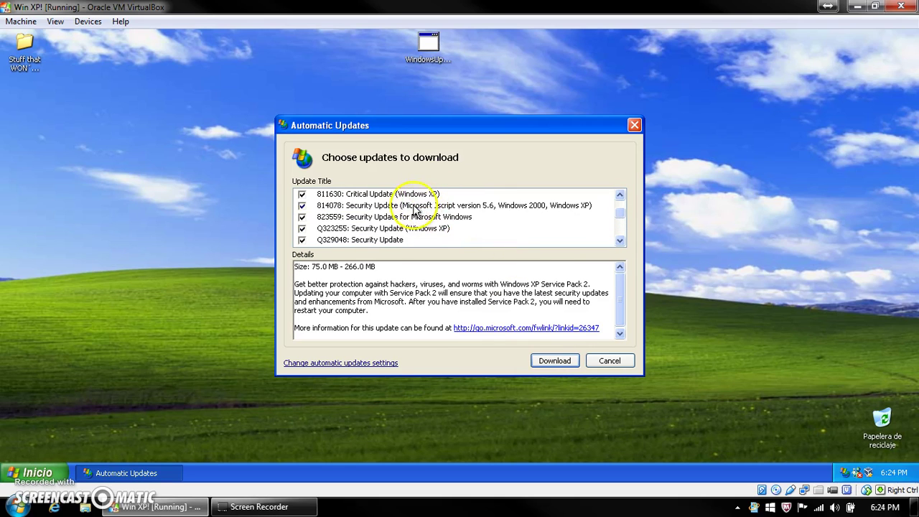
{"action": "left_click", "coordinate": [395, 217]}
{"action": "scroll", "coordinate": [502, 219], "scroll_direction": "up", "scroll_amount": 1}
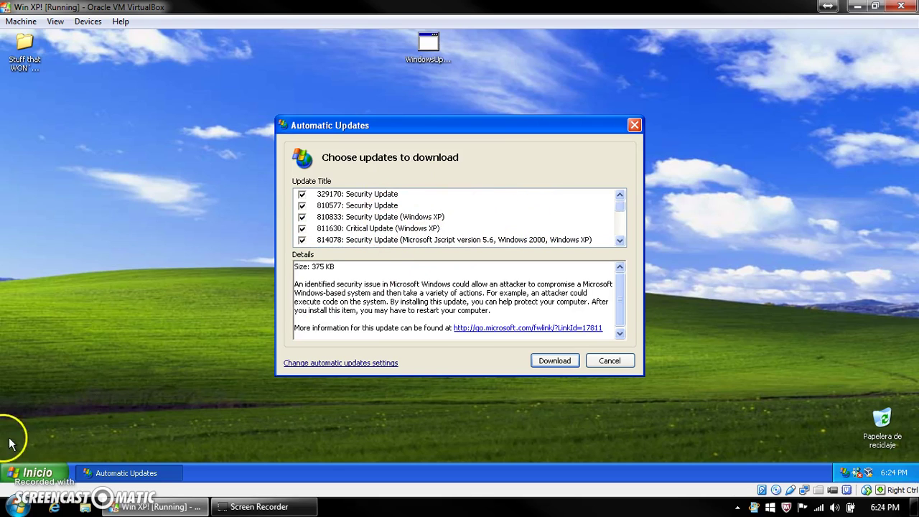
Open the system properties of Mi PC and place the Automatic Updates window beside them for comparison.
{"action": "left_click", "coordinate": [15, 472]}
{"action": "right_click", "coordinate": [201, 309]}
{"action": "right_click", "coordinate": [195, 286]}
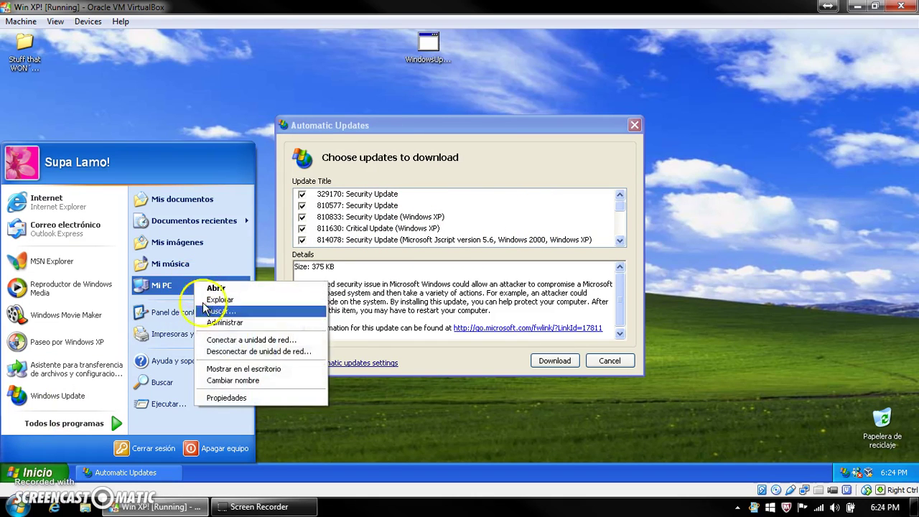
{"action": "left_click", "coordinate": [244, 396]}
{"action": "left_click_drag", "start_coordinate": [439, 128], "coordinate": [530, 157]}
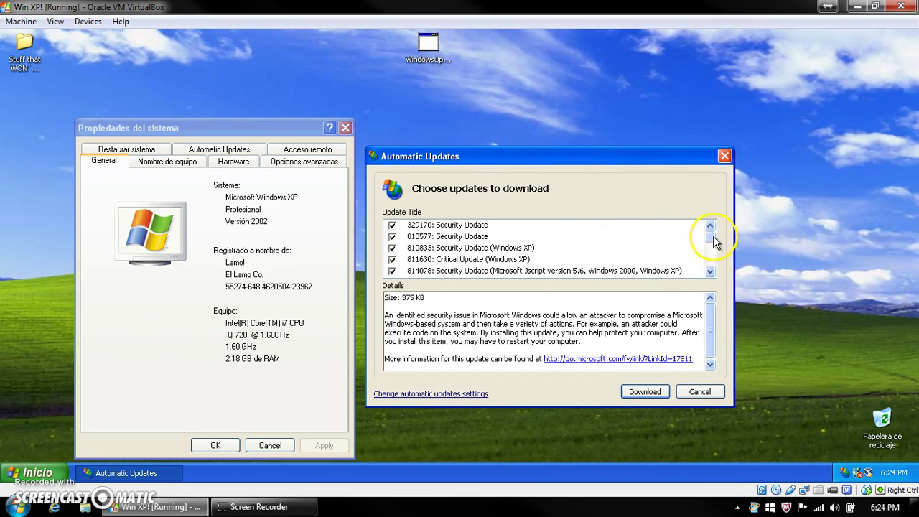
Review the available updates from 329170 through Windows XP Service Pack 2 alongside the system properties.
{"action": "scroll", "coordinate": [713, 242], "scroll_direction": "down", "scroll_amount": 1}
{"action": "scroll", "coordinate": [713, 244], "scroll_direction": "up", "scroll_amount": 1}
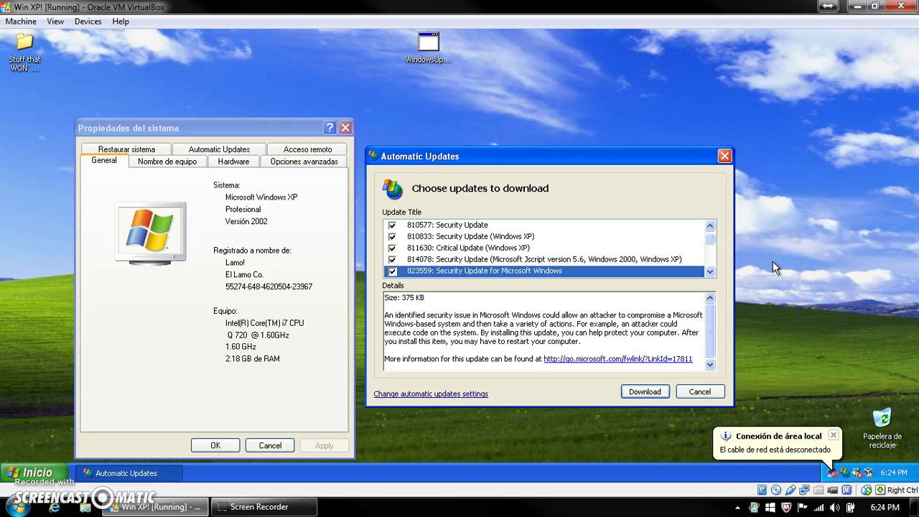
{"action": "scroll", "coordinate": [713, 239], "scroll_direction": "up", "scroll_amount": 1}
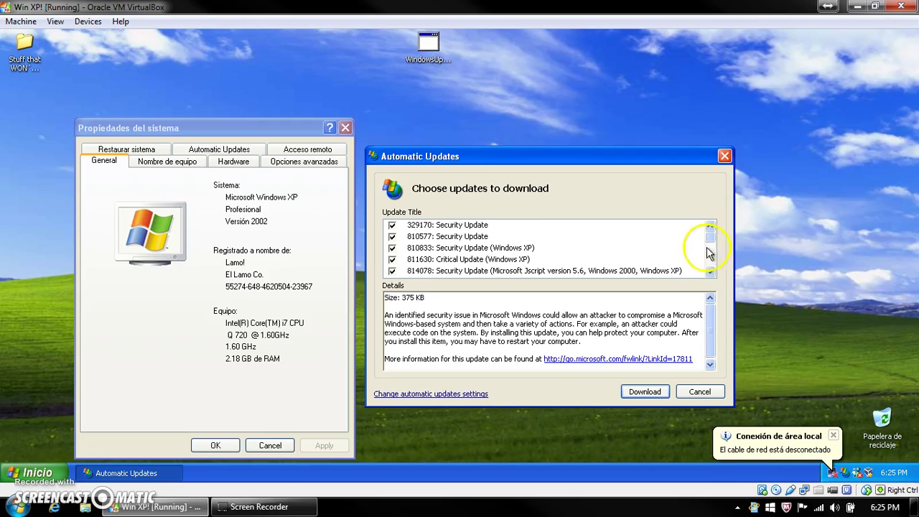
{"action": "scroll", "coordinate": [691, 256], "scroll_direction": "down", "scroll_amount": 1}
{"action": "scroll", "coordinate": [688, 258], "scroll_direction": "up", "scroll_amount": 1}
{"action": "scroll", "coordinate": [709, 257], "scroll_direction": "down", "scroll_amount": 2}
{"action": "scroll", "coordinate": [713, 264], "scroll_direction": "down", "scroll_amount": 1}
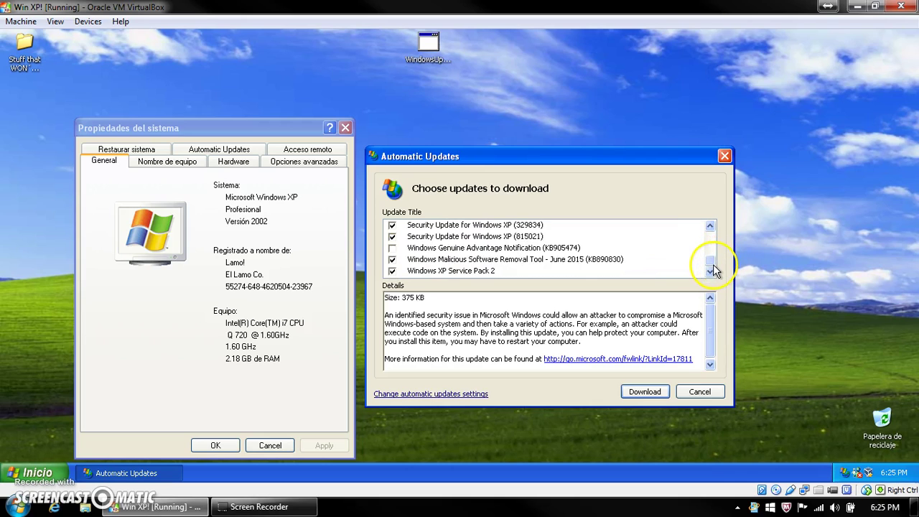
{"action": "scroll", "coordinate": [713, 265], "scroll_direction": "up", "scroll_amount": 3}
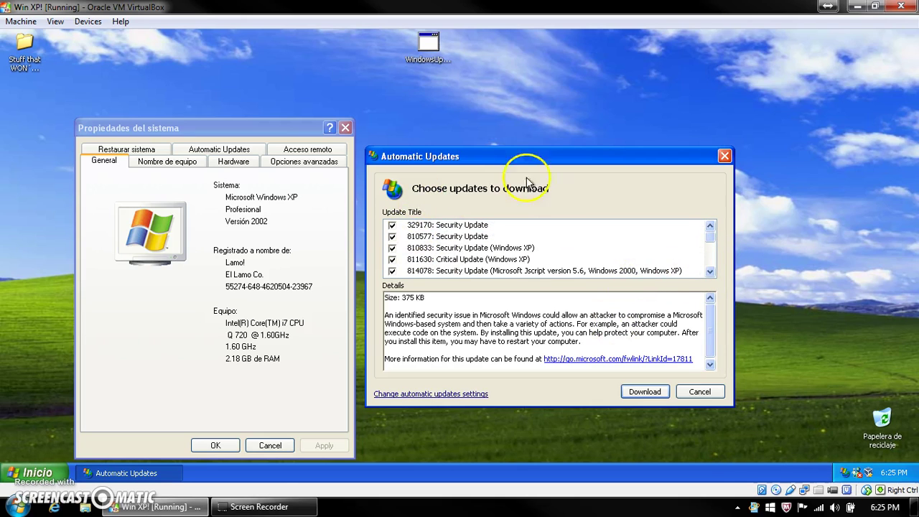
Close the system properties, open the more-information web page for security update 823559, and close the browser after viewing it.
{"action": "left_click", "coordinate": [345, 128]}
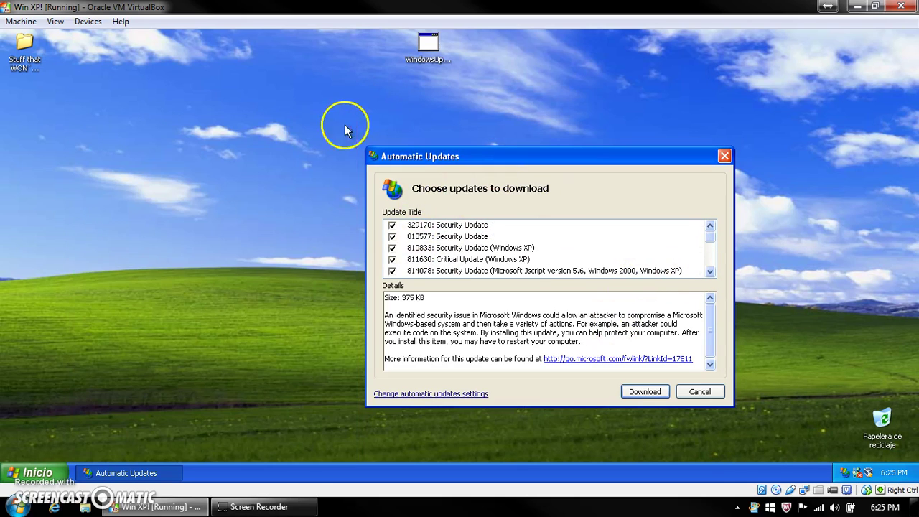
{"action": "left_click", "coordinate": [652, 360]}
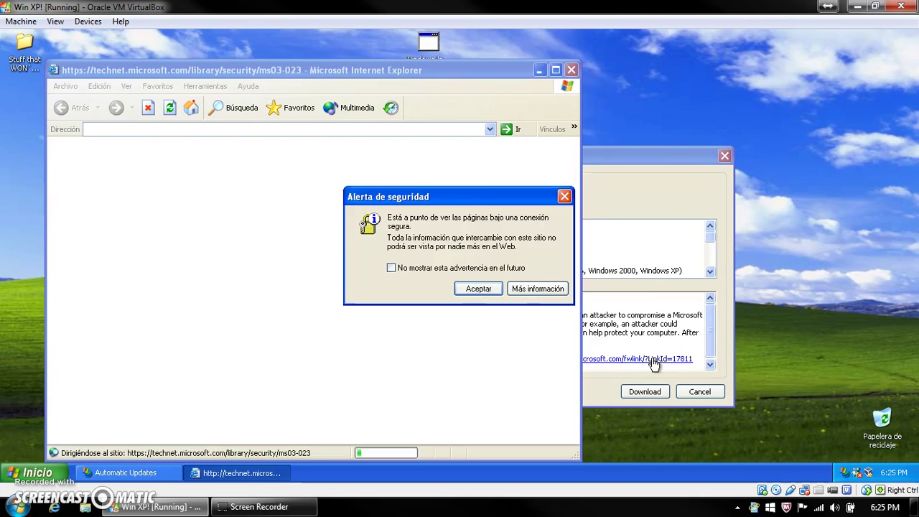
{"action": "left_click", "coordinate": [478, 290]}
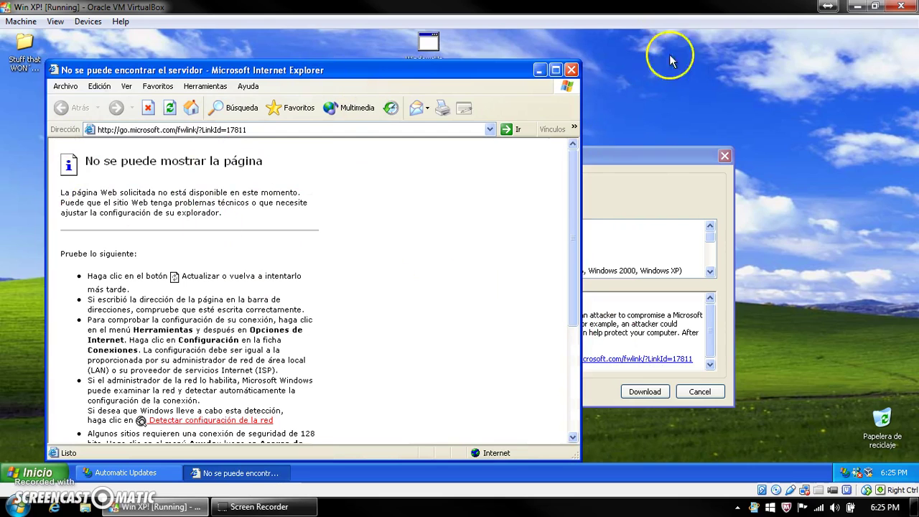
{"action": "left_click", "coordinate": [572, 70]}
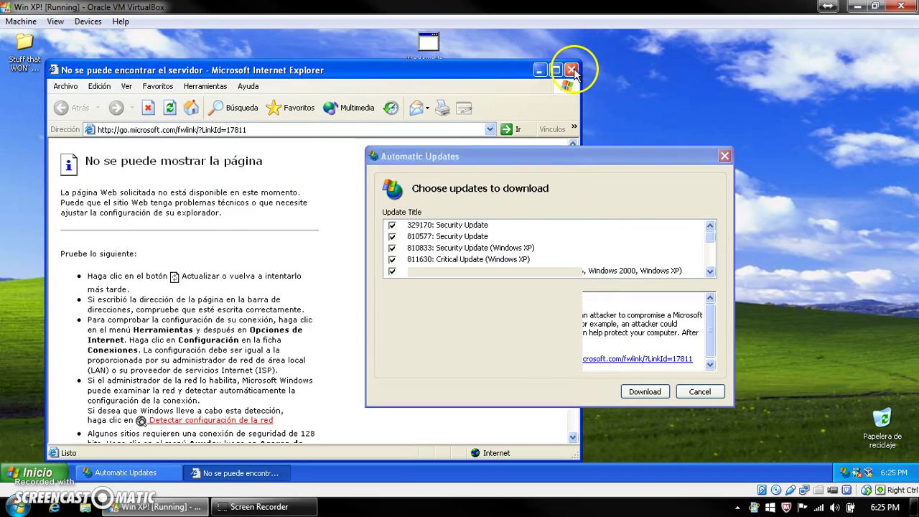
Start downloading the selected updates and turn off future notifications about the unselected ones.
{"action": "left_click", "coordinate": [643, 391]}
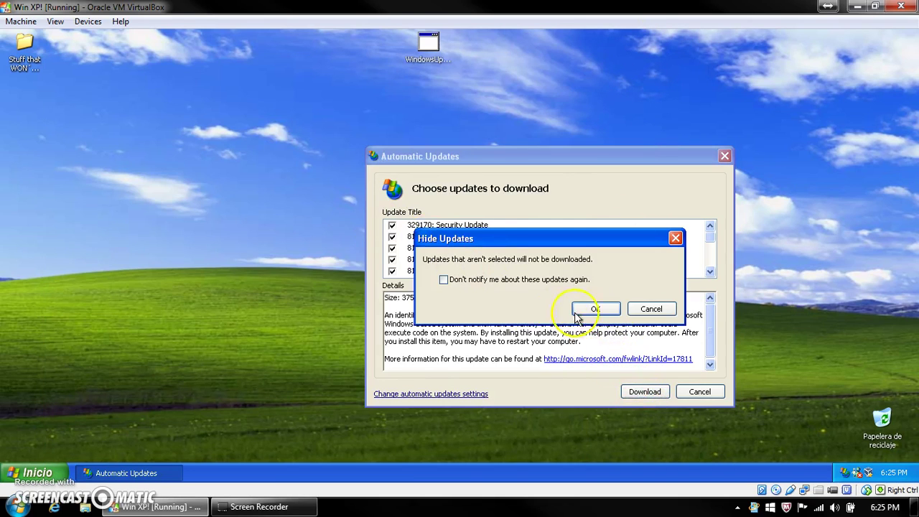
{"action": "left_click", "coordinate": [542, 279]}
{"action": "left_click", "coordinate": [596, 310]}
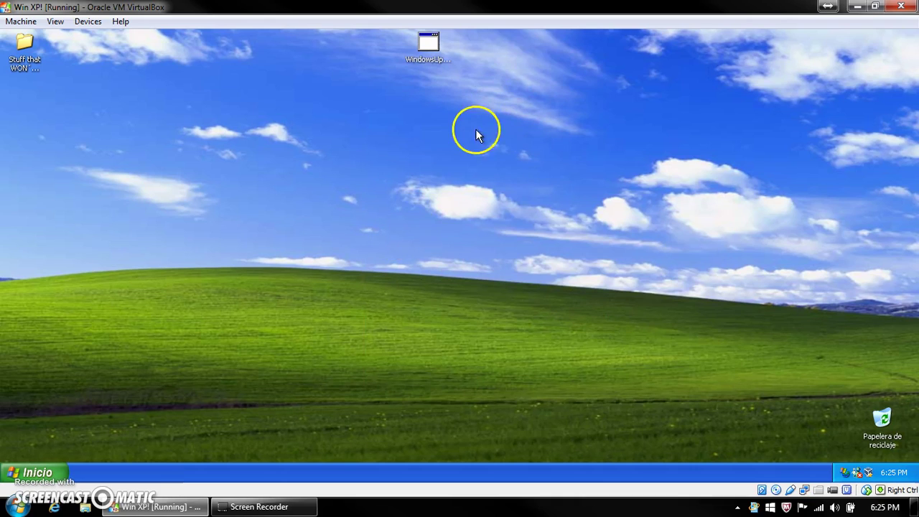
Run the WindowsUpdateAgent30-x86 installer again, finish it, and move its desktop icon closer to the "Stuff that WON'T..." folder.
{"action": "double_click", "coordinate": [428, 43]}
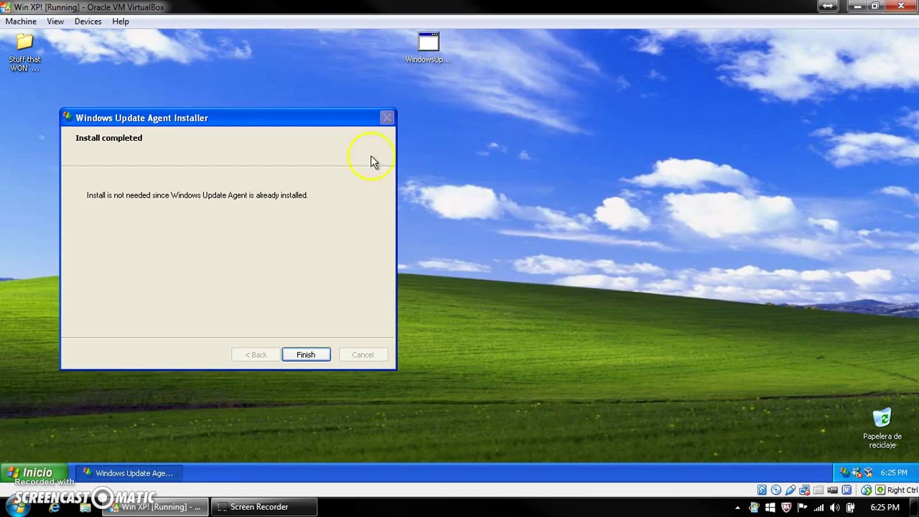
{"action": "left_click", "coordinate": [306, 354]}
{"action": "left_click_drag", "start_coordinate": [433, 72], "coordinate": [229, 70]}
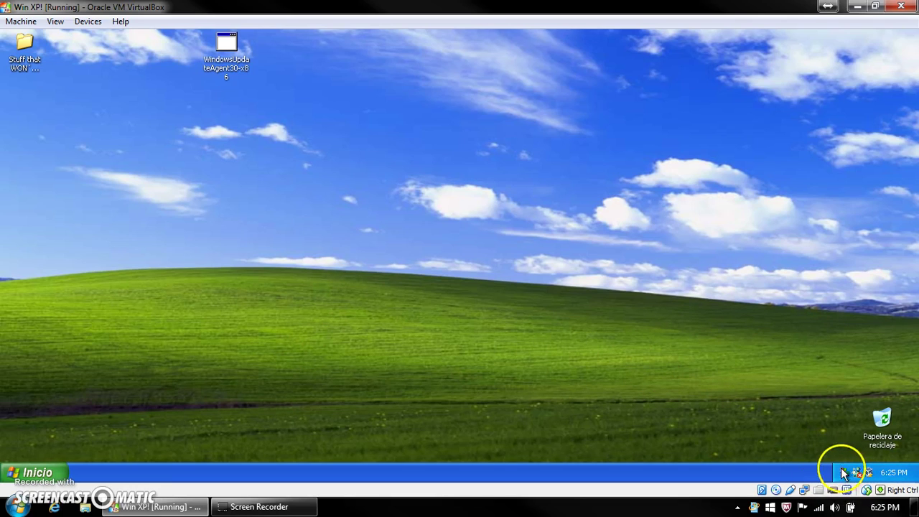
{"action": "mouse_move", "coordinate": [846, 474]}
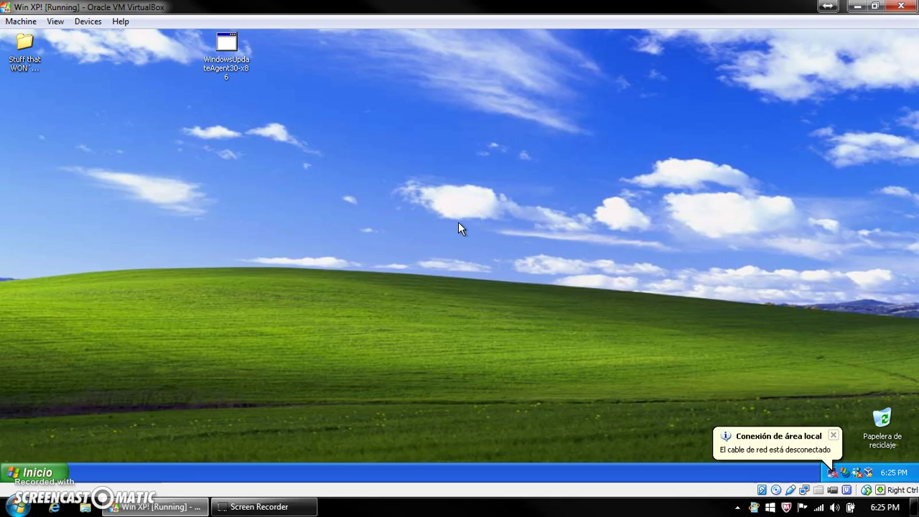
{"action": "key", "text": "super"}
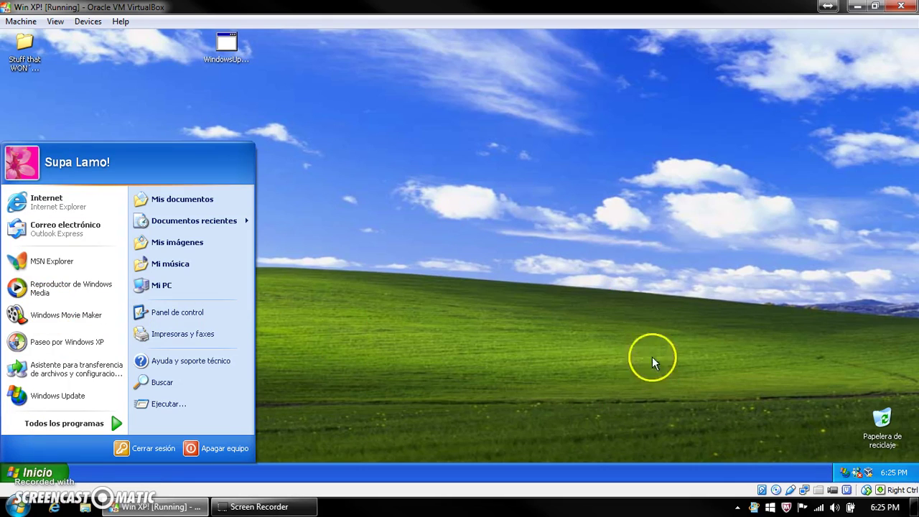
{"action": "left_click", "coordinate": [547, 370]}
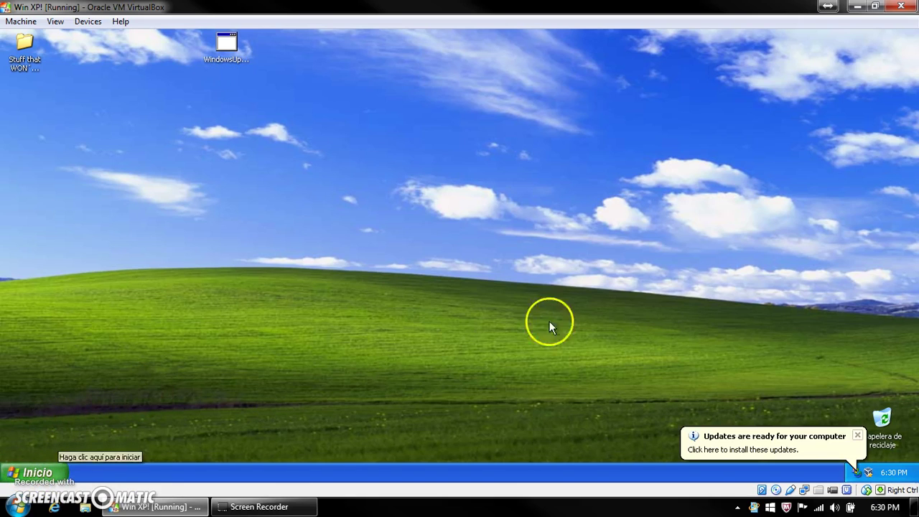
Open the downloaded updates with the Custom Install (Advanced) option.
{"action": "left_click", "coordinate": [808, 445]}
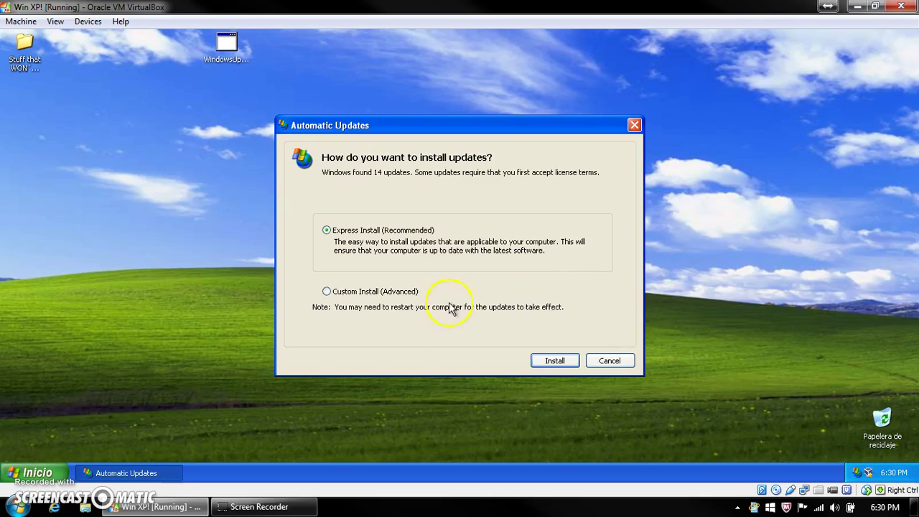
{"action": "left_click", "coordinate": [409, 290]}
{"action": "left_click", "coordinate": [546, 360]}
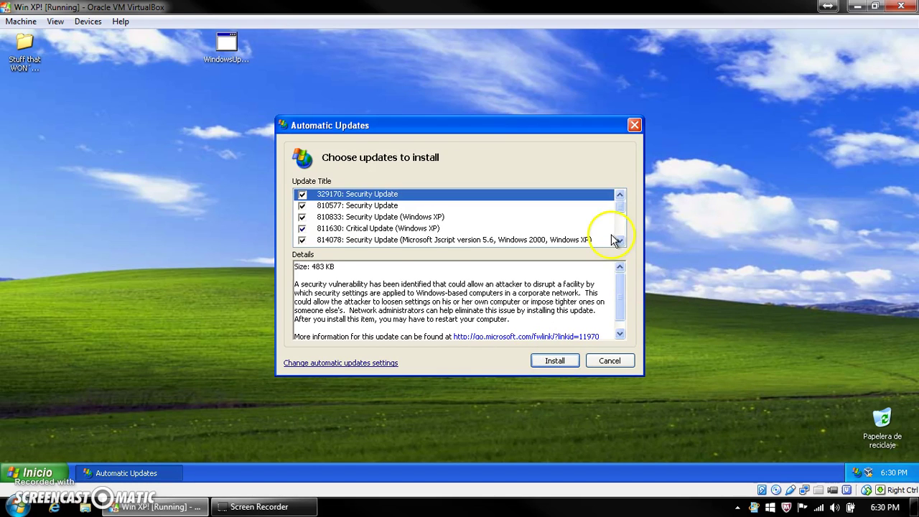
Examine the whole list of updates to install and the details of each, from 329170 through the Malicious Software Removal Tool.
{"action": "scroll", "coordinate": [611, 235], "scroll_direction": "down", "scroll_amount": 5}
{"action": "scroll", "coordinate": [611, 234], "scroll_direction": "down", "scroll_amount": 1}
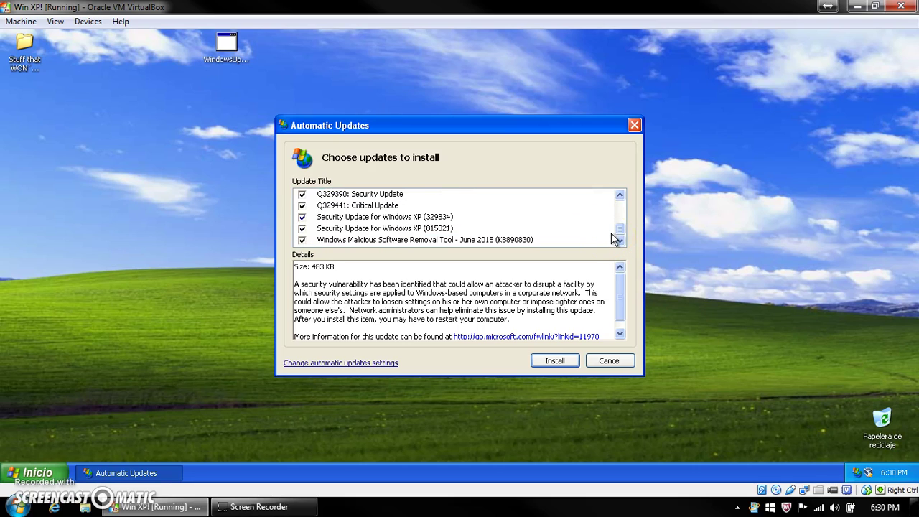
{"action": "scroll", "coordinate": [563, 225], "scroll_direction": "up", "scroll_amount": 2}
{"action": "scroll", "coordinate": [564, 225], "scroll_direction": "up", "scroll_amount": 2}
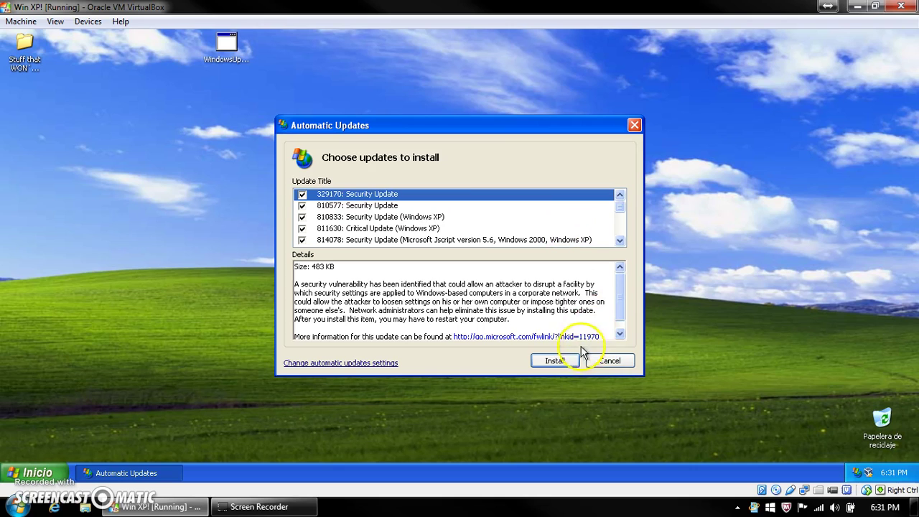
{"action": "key", "text": "Down"}
{"action": "key", "text": "Down"}
{"action": "key", "text": "Down"}
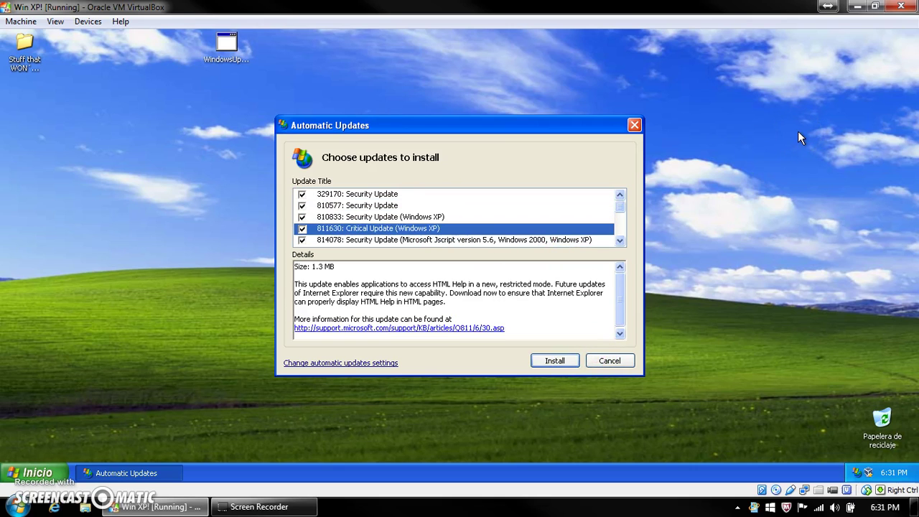
{"action": "key", "text": "Down"}
{"action": "key", "text": "Down"}
{"action": "key", "text": "Down"}
{"action": "key", "text": "Down"}
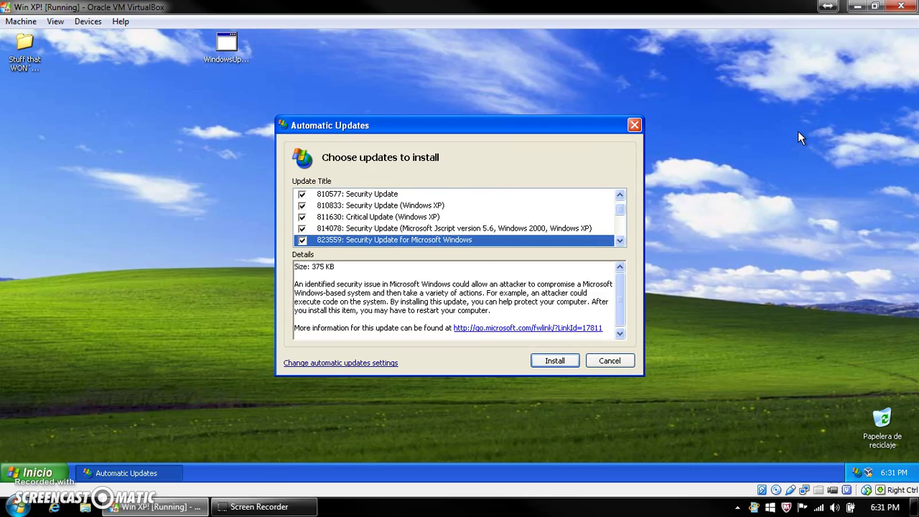
{"action": "key", "text": "Down"}
{"action": "key", "text": "Down"}
{"action": "key", "text": "Down"}
{"action": "key", "text": "Down"}
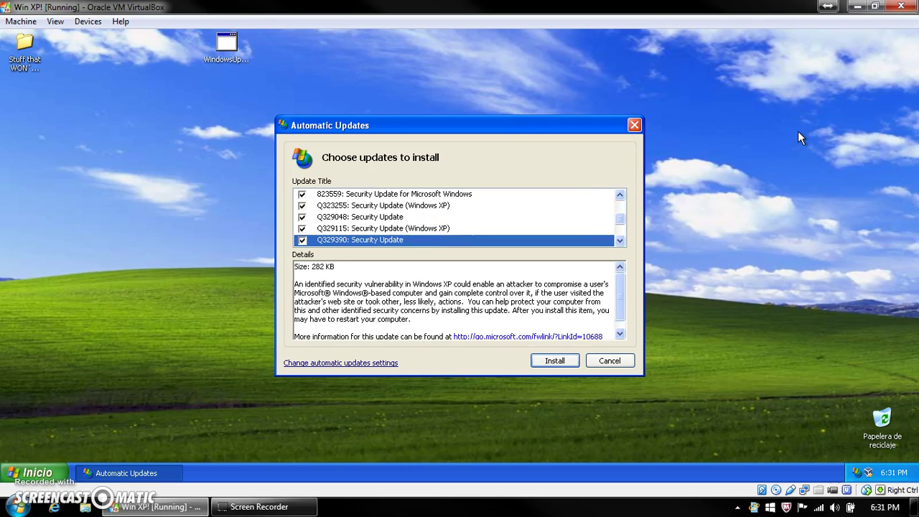
{"action": "key", "text": "Down"}
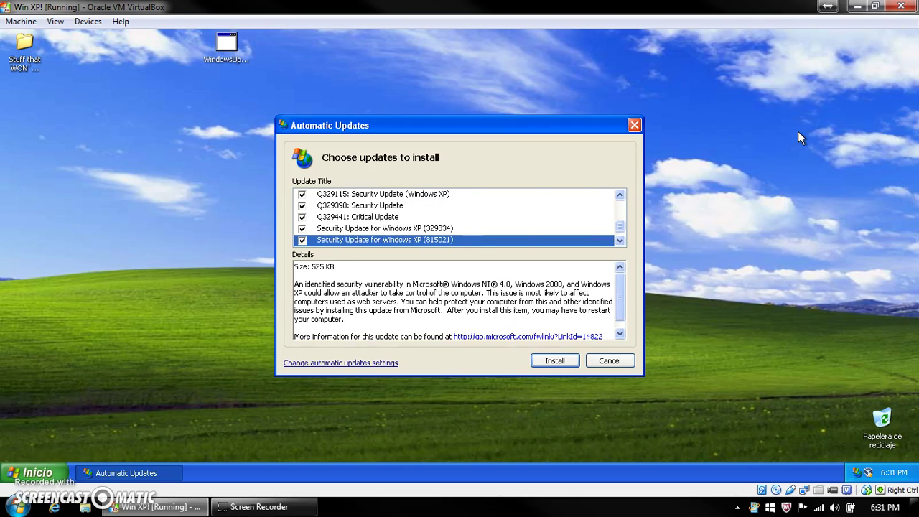
{"action": "key", "text": "Down"}
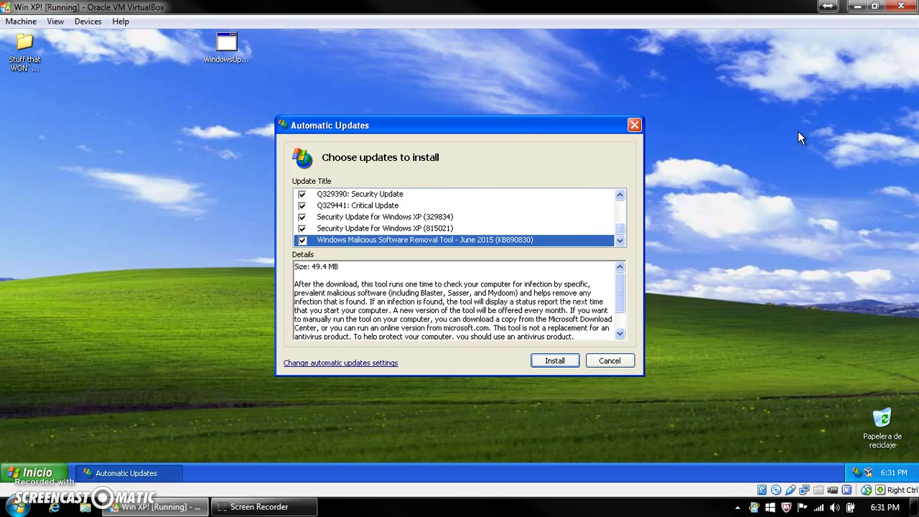
{"action": "left_click", "coordinate": [487, 216]}
{"action": "scroll", "coordinate": [581, 240], "scroll_direction": "up", "scroll_amount": 5}
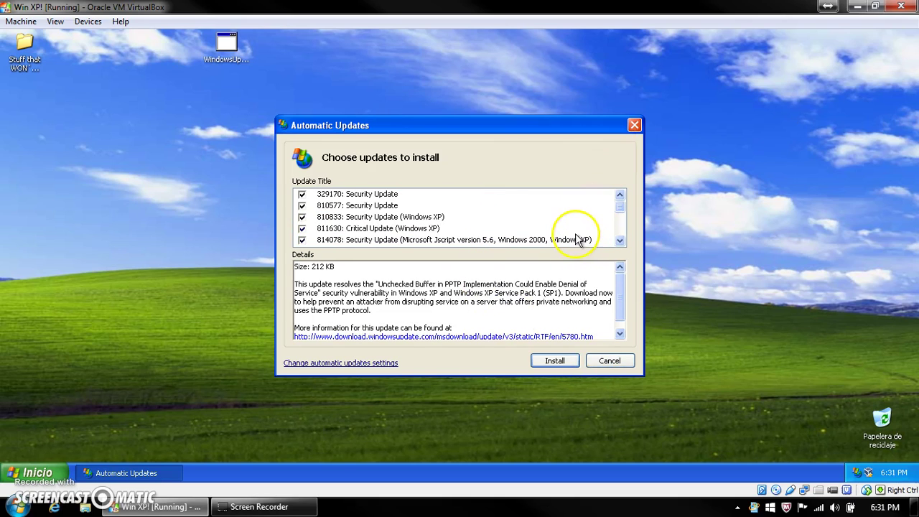
Install all listed updates, accepting the Windows Malicious Software Removal Tool license terms, and restart the virtual machine's Windows.
{"action": "left_click", "coordinate": [564, 363]}
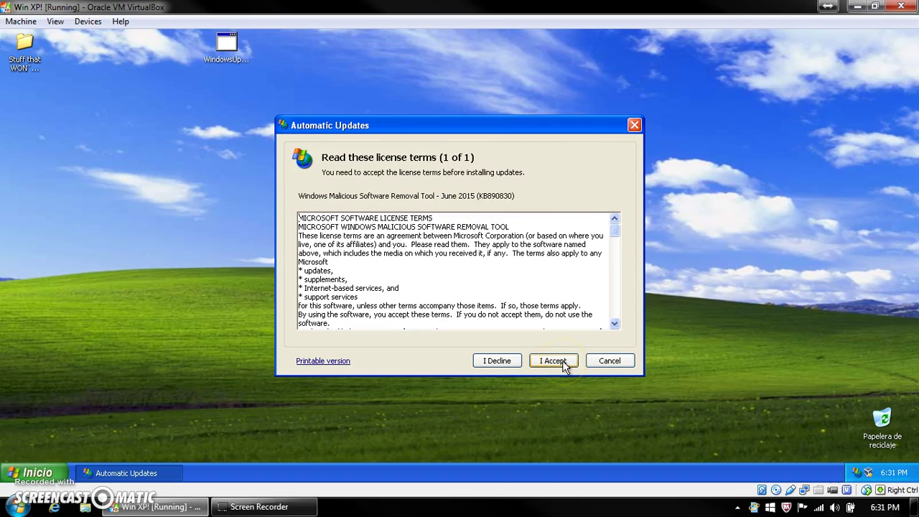
{"action": "left_click", "coordinate": [563, 362]}
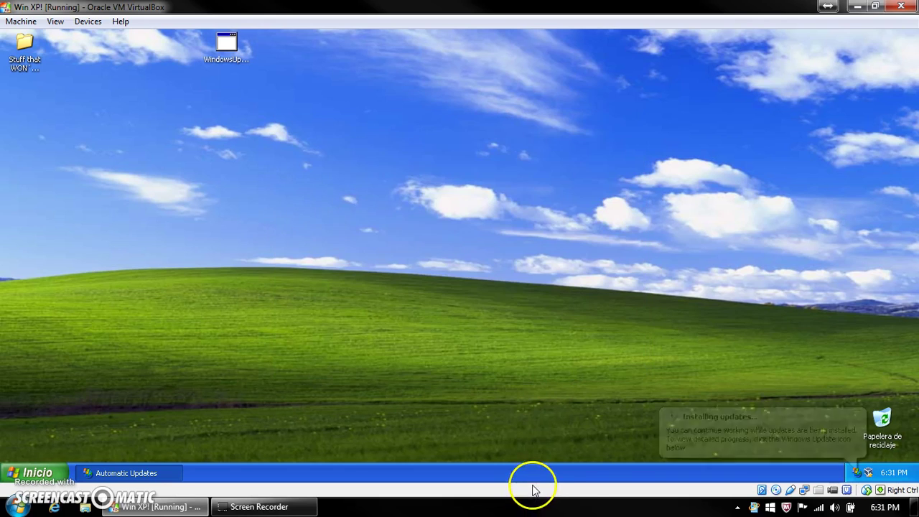
{"action": "left_click", "coordinate": [722, 433]}
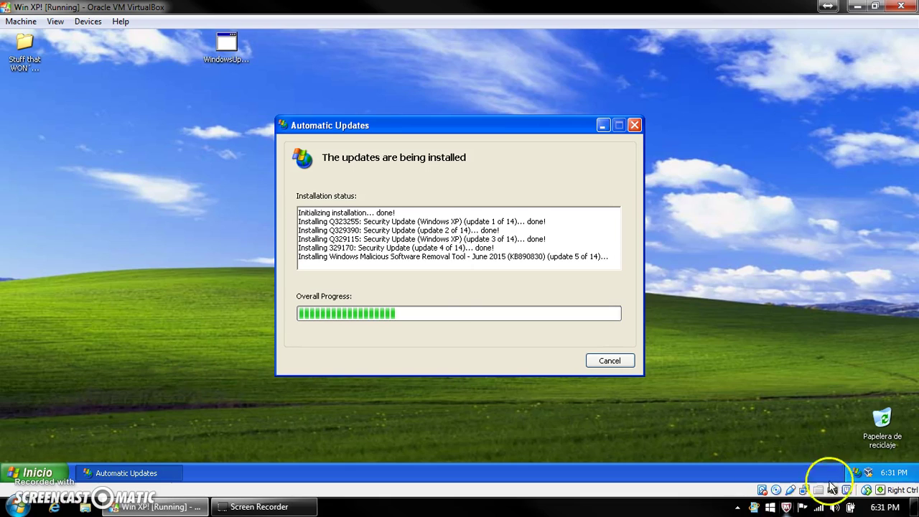
{"action": "left_click", "coordinate": [524, 165]}
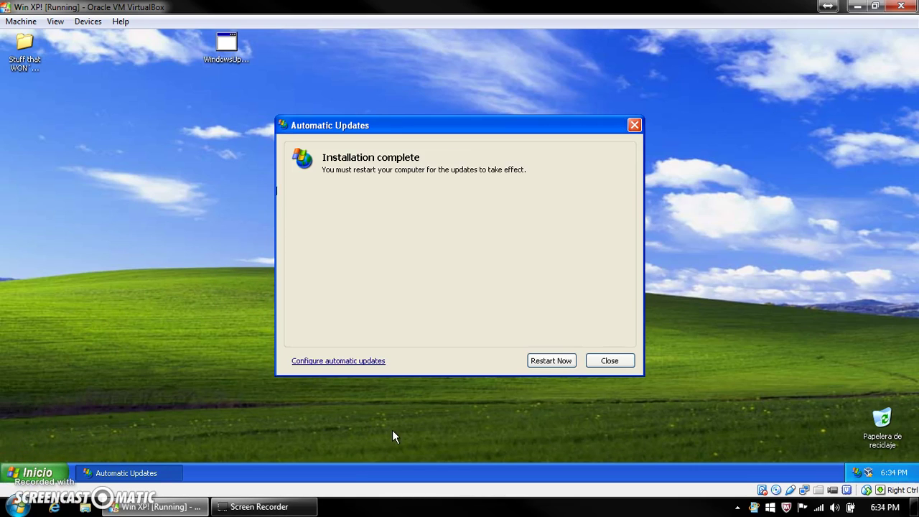
{"action": "left_click", "coordinate": [551, 361]}
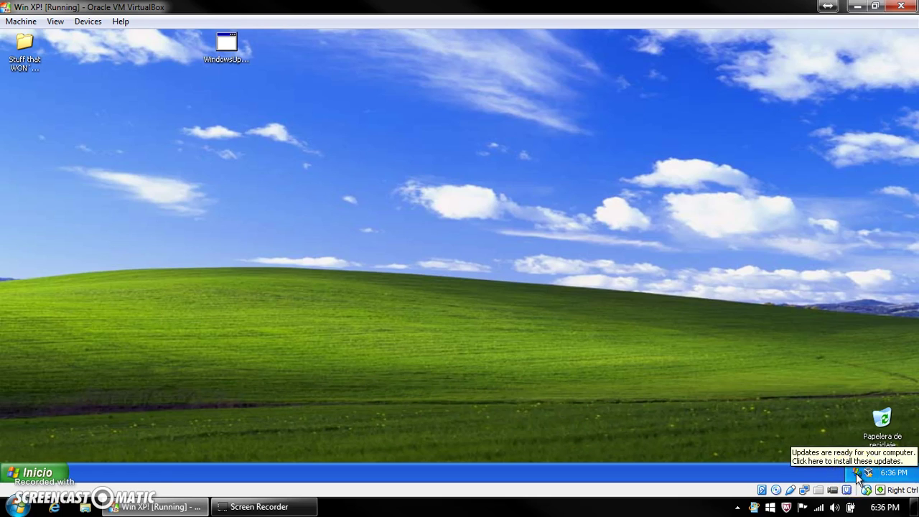
Start installing Windows XP Service Pack 2 through a custom install and accept its license terms.
{"action": "left_click", "coordinate": [855, 474]}
{"action": "left_click", "coordinate": [411, 292]}
{"action": "left_click", "coordinate": [549, 363]}
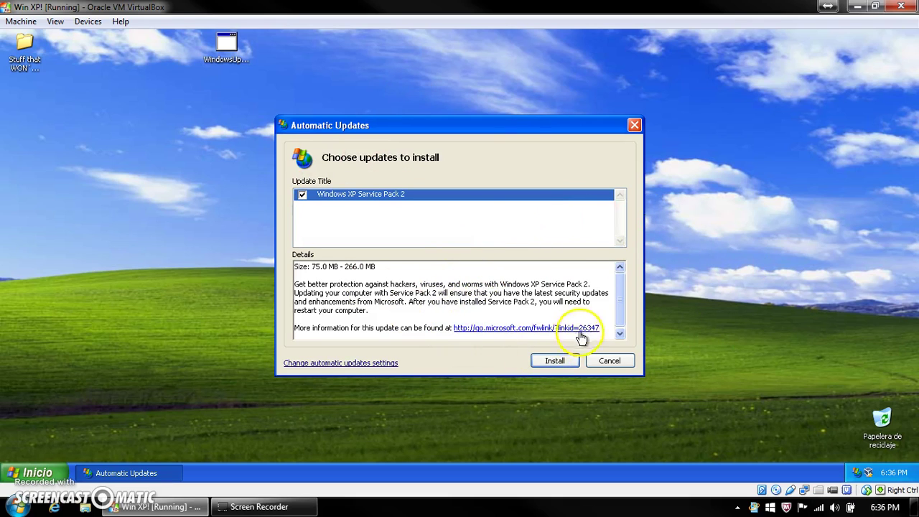
{"action": "left_click", "coordinate": [556, 361]}
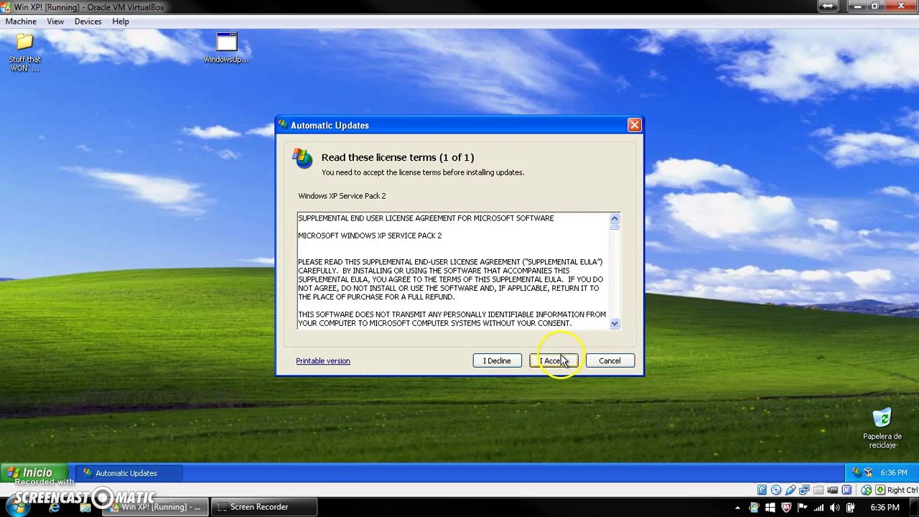
{"action": "left_click", "coordinate": [554, 361]}
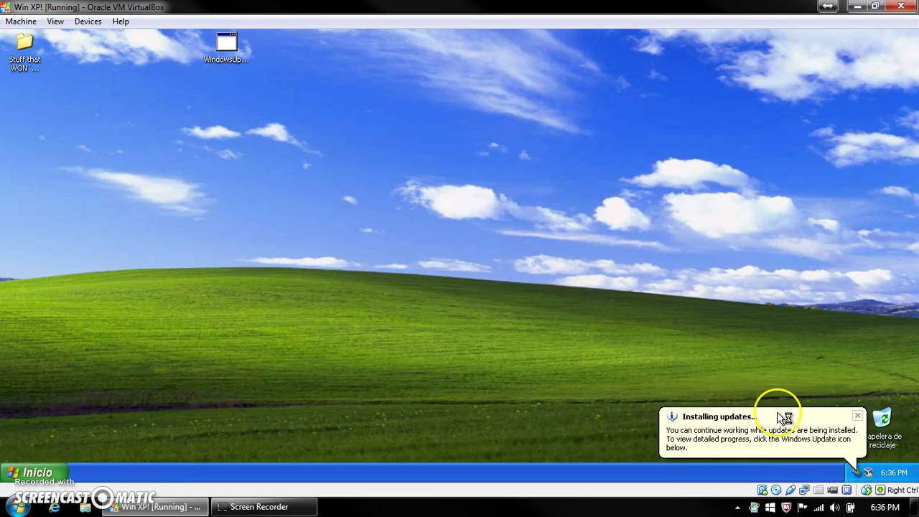
Place the Automatic Updates window beside the Service Pack 2 Setup Wizard and continue past the wizard's welcome page.
{"action": "left_click_drag", "start_coordinate": [482, 127], "coordinate": [639, 137]}
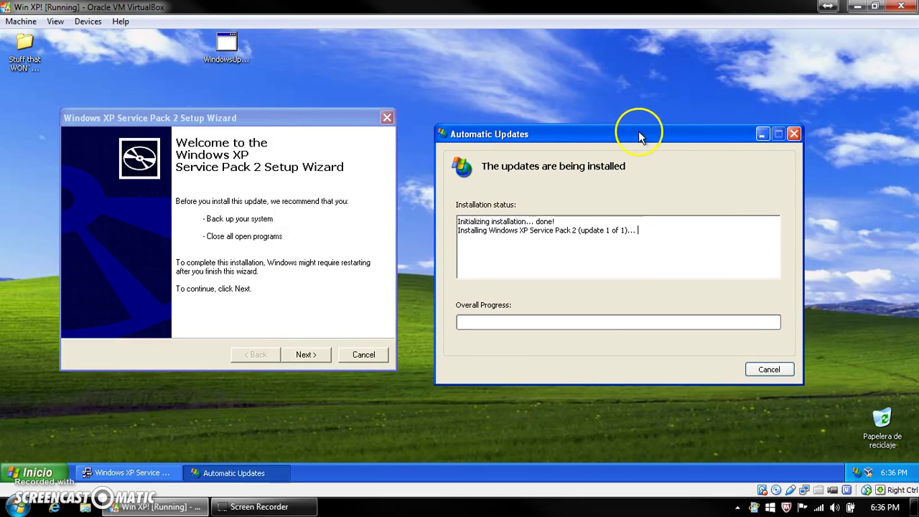
{"action": "left_click", "coordinate": [306, 355]}
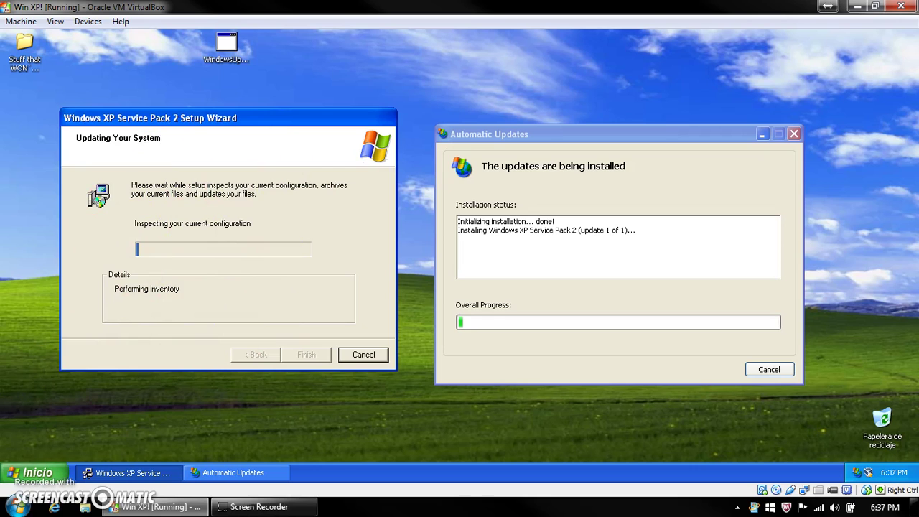
{"action": "left_click", "coordinate": [28, 473]}
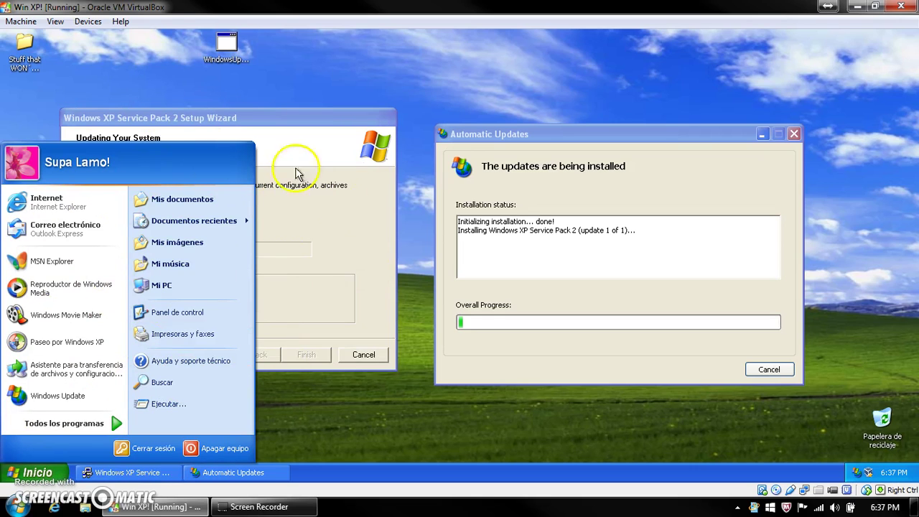
{"action": "left_click", "coordinate": [324, 224]}
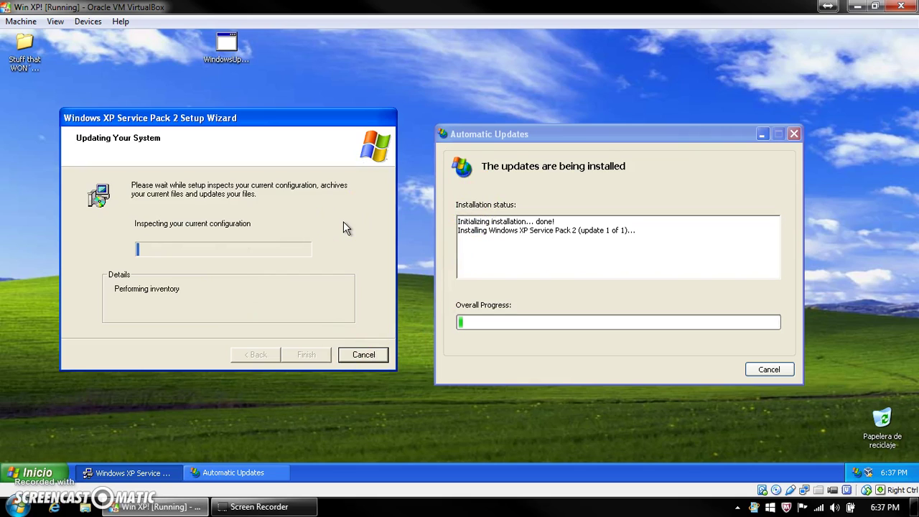
{"action": "mouse_move", "coordinate": [343, 228]}
{"action": "left_mouse_down"}
{"action": "mouse_move", "coordinate": [349, 222]}
{"action": "mouse_move", "coordinate": [274, 272]}
{"action": "left_mouse_up"}
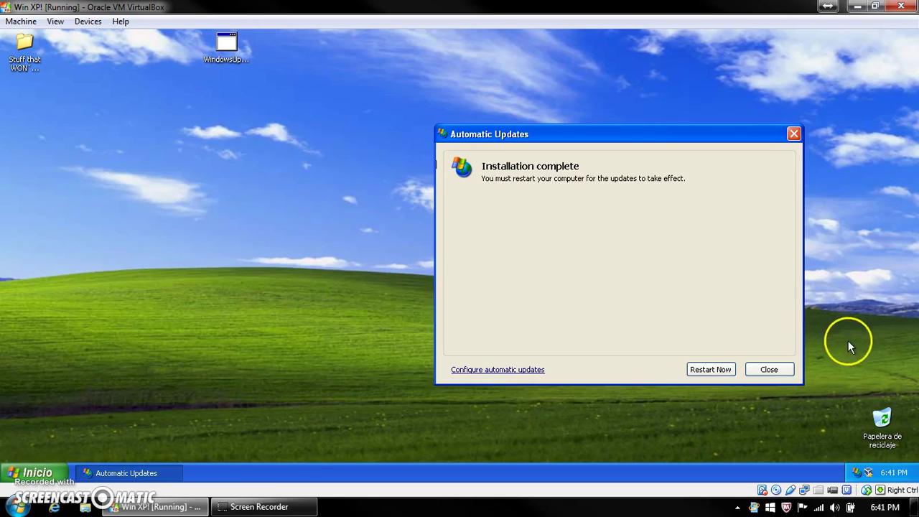
Restart Windows to complete the Service Pack 2 installation.
{"action": "left_click", "coordinate": [711, 370]}
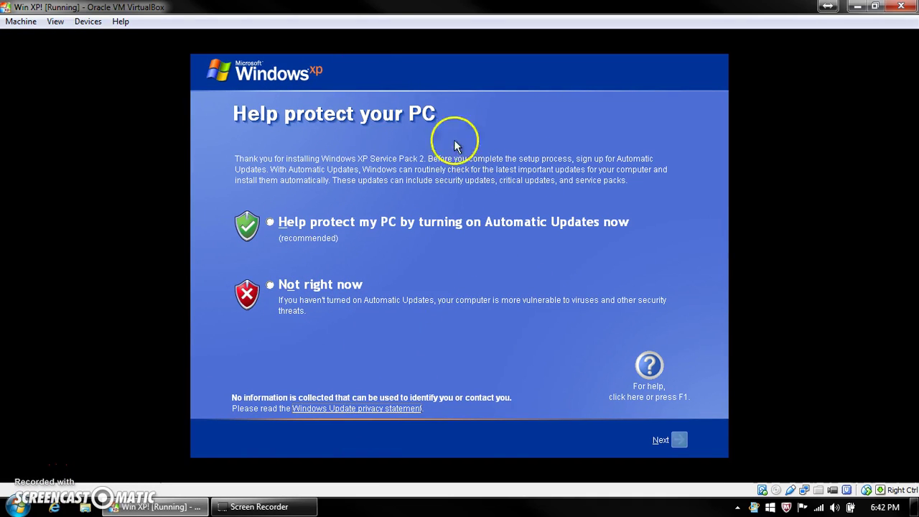
Decline turning on Automatic Updates with the "Not right now" option and continue past the Help protect your PC page.
{"action": "left_click", "coordinate": [316, 285]}
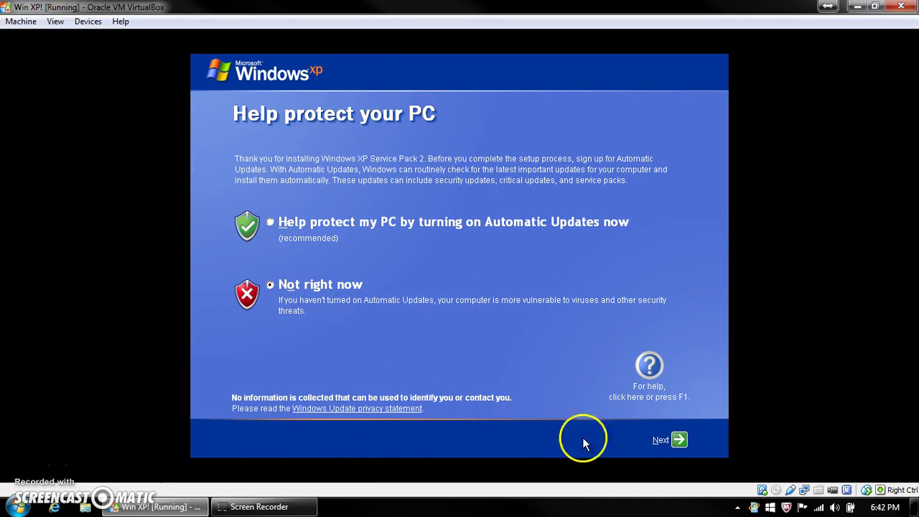
{"action": "left_click", "coordinate": [678, 442]}
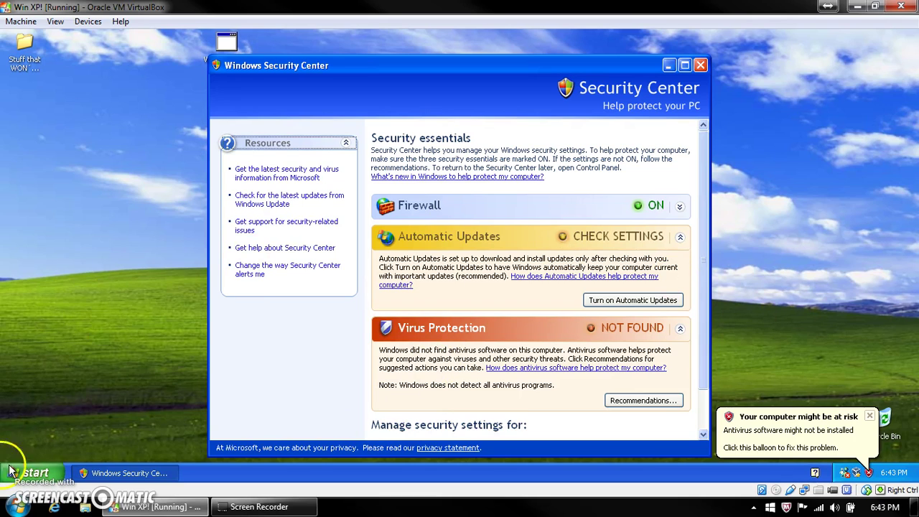
Check the installed Windows version and service pack in the computer's System Properties, and close the dialog.
{"action": "left_click", "coordinate": [21, 472]}
{"action": "right_click", "coordinate": [189, 280]}
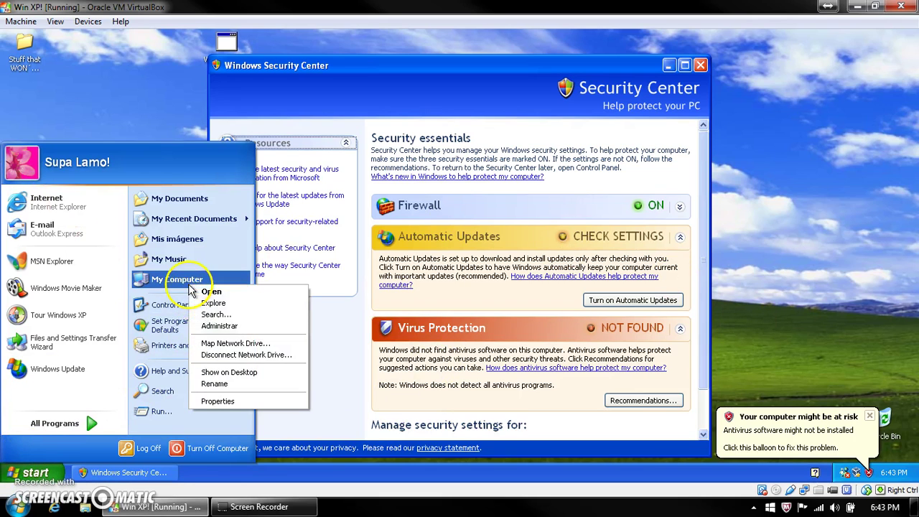
{"action": "left_click", "coordinate": [255, 402]}
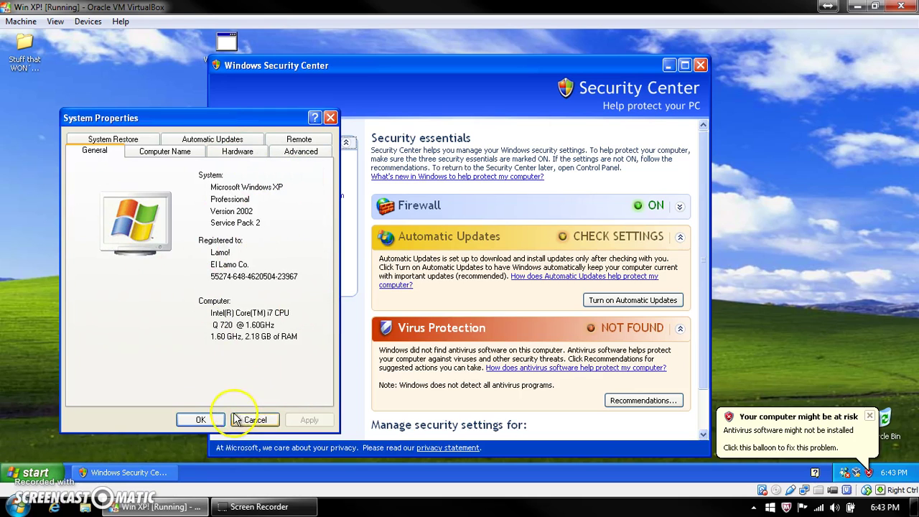
{"action": "left_click", "coordinate": [202, 420]}
Open the Windows Update website and start downloading and installing the updates it requires.
{"action": "left_click", "coordinate": [14, 472]}
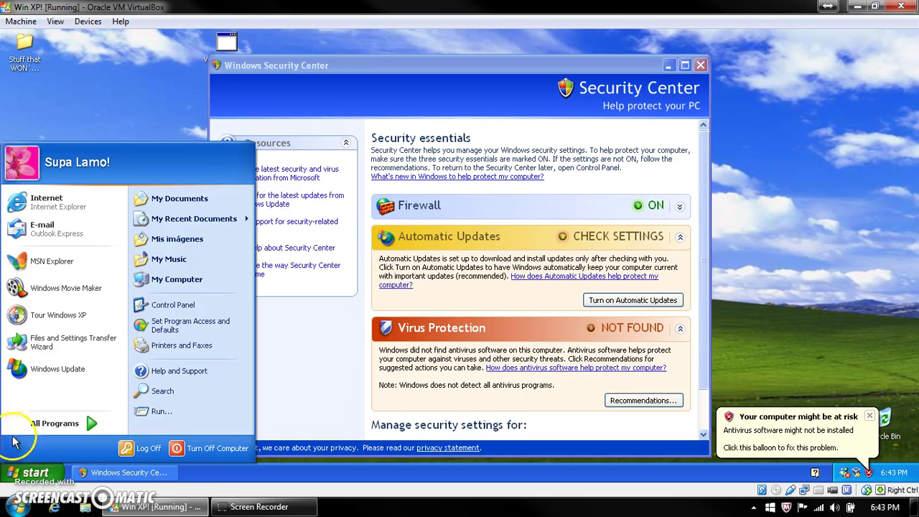
{"action": "left_click", "coordinate": [54, 373]}
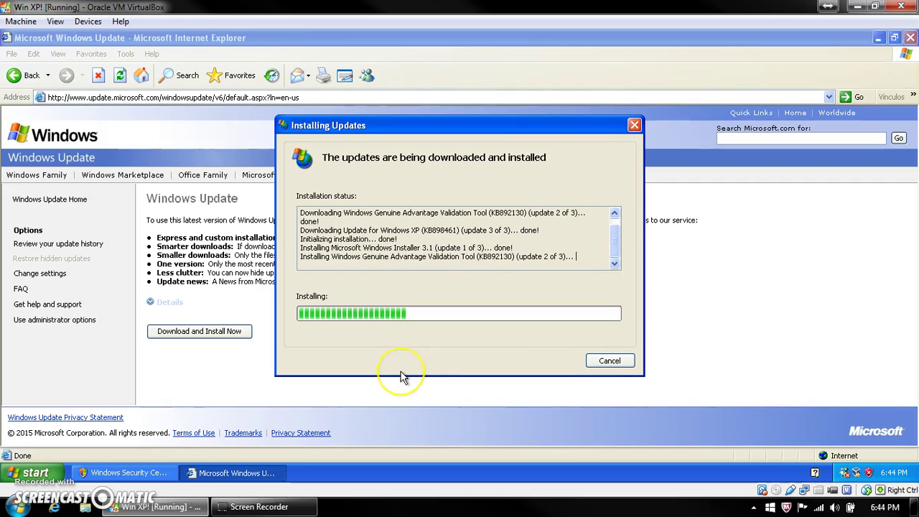
{"action": "left_click", "coordinate": [394, 381]}
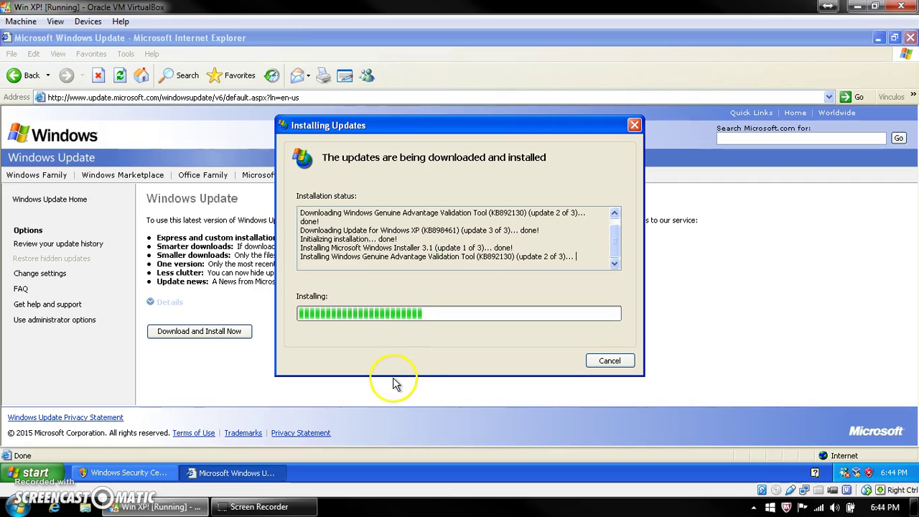